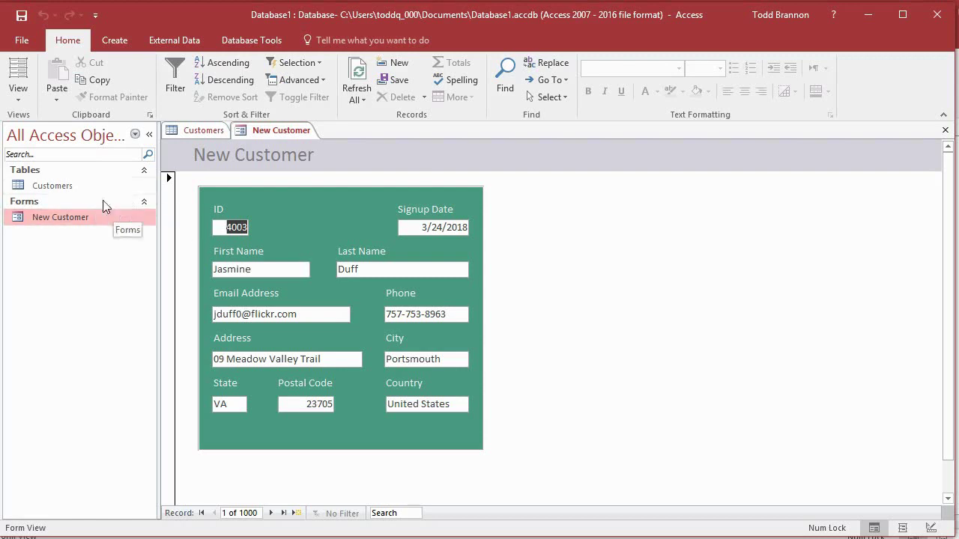
# Switch New Customer to Design View and inspect the Detail section and green rectangle properties.
pyautogui.click(28, 89)
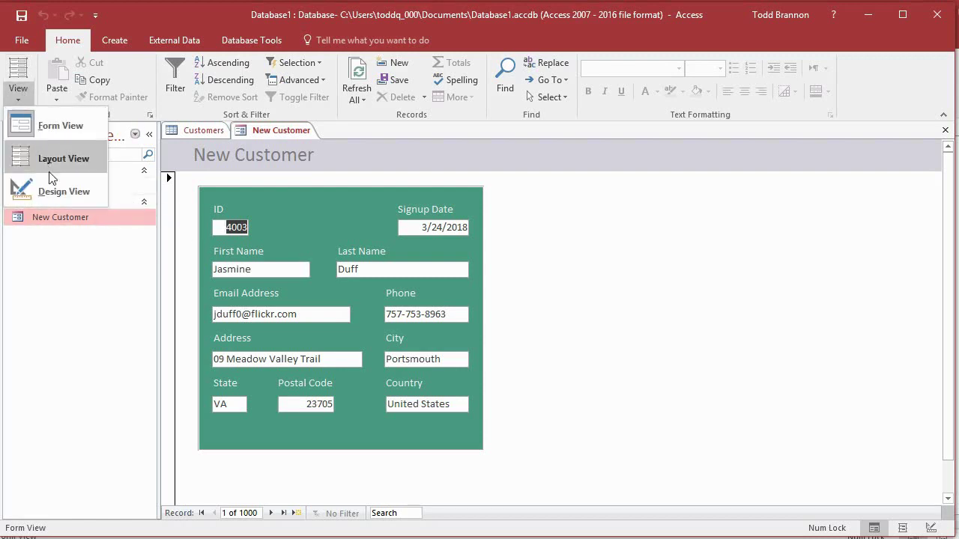
pyautogui.click(64, 190)
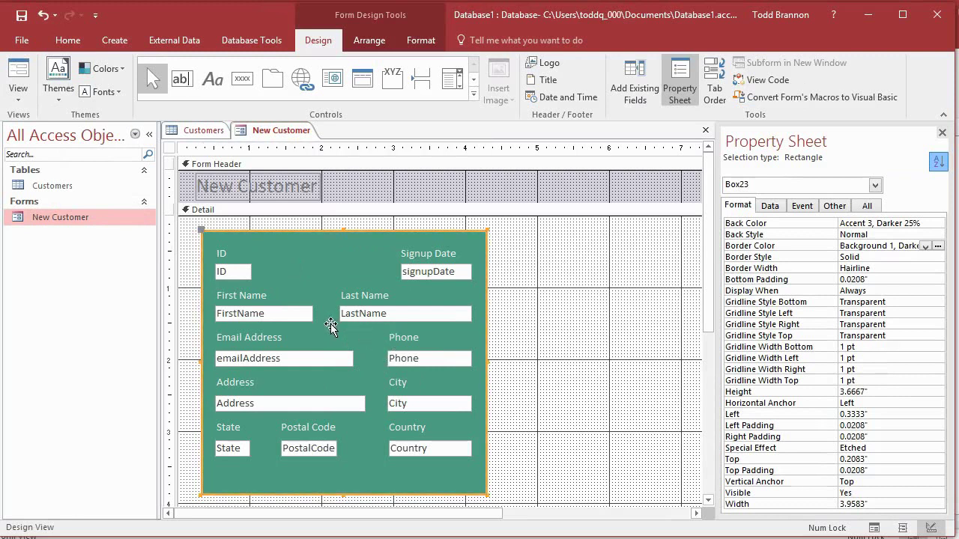
pyautogui.click(507, 331)
pyautogui.click(341, 286)
pyautogui.click(528, 283)
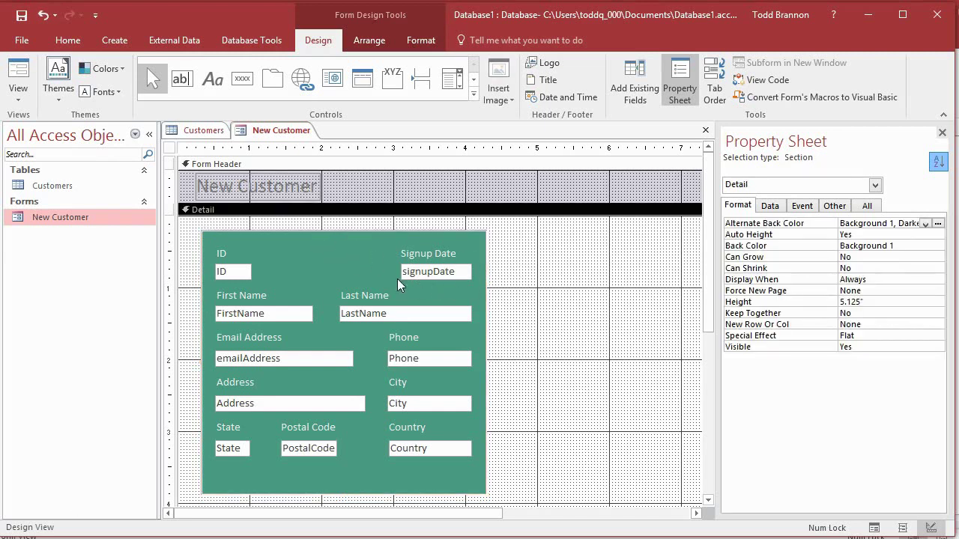
# Select the First Name label and show all its properties in the Property Sheet.
pyautogui.click(261, 297)
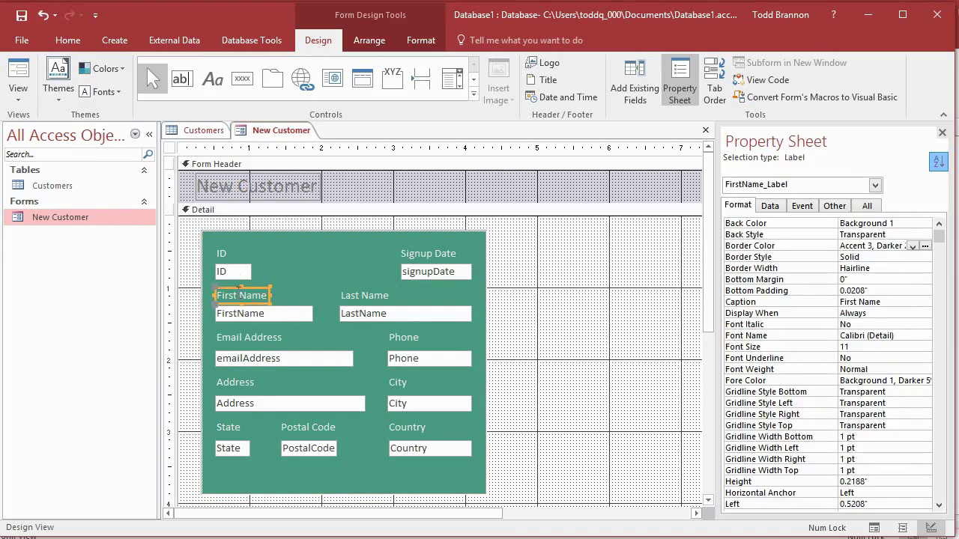
pyautogui.click(238, 295)
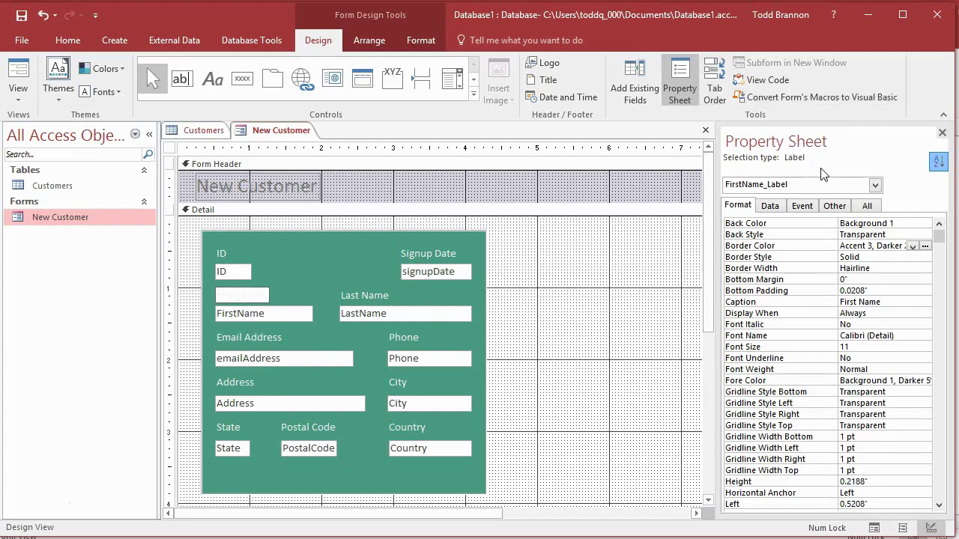
pyautogui.click(679, 84)
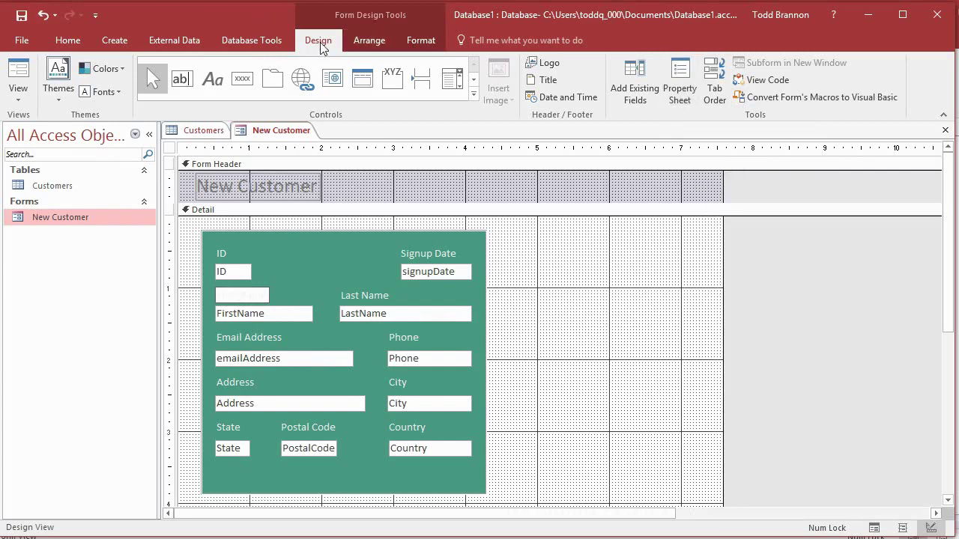
pyautogui.click(679, 94)
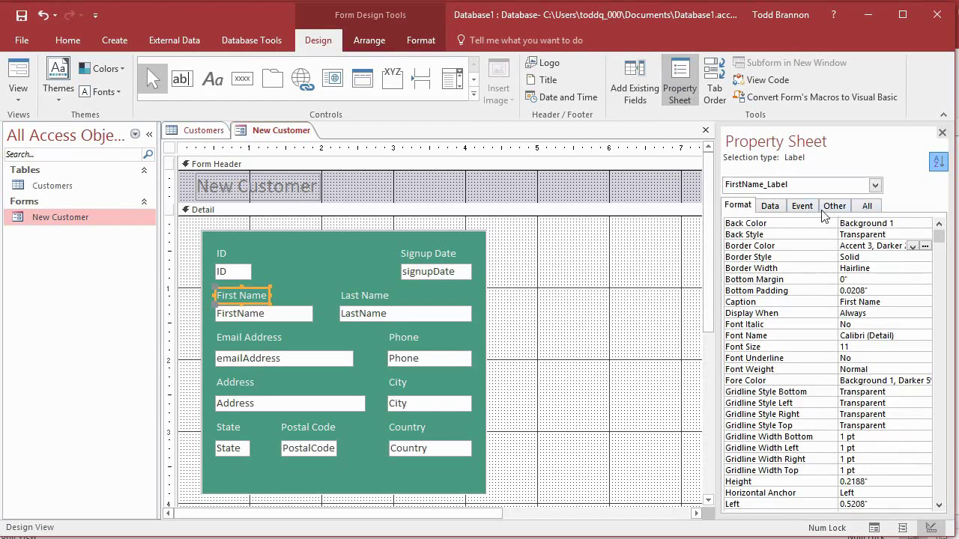
pyautogui.click(776, 207)
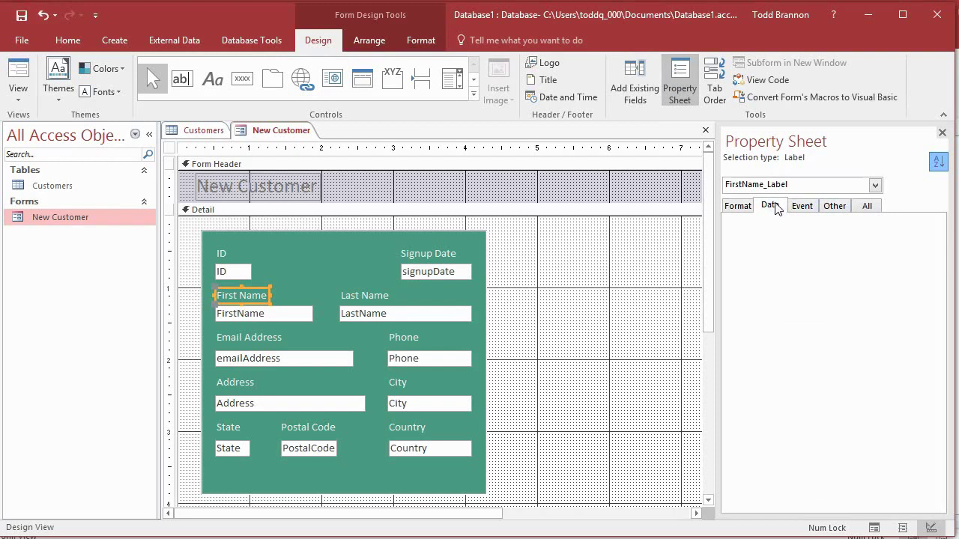
pyautogui.click(870, 209)
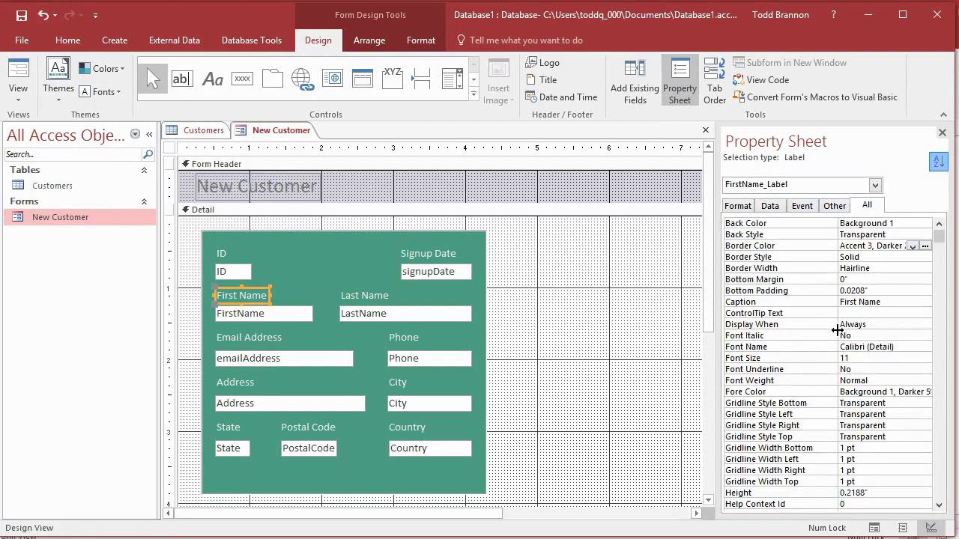
# Remove the space from the label's Caption so it reads 'FirstName'.
pyautogui.click(885, 302)
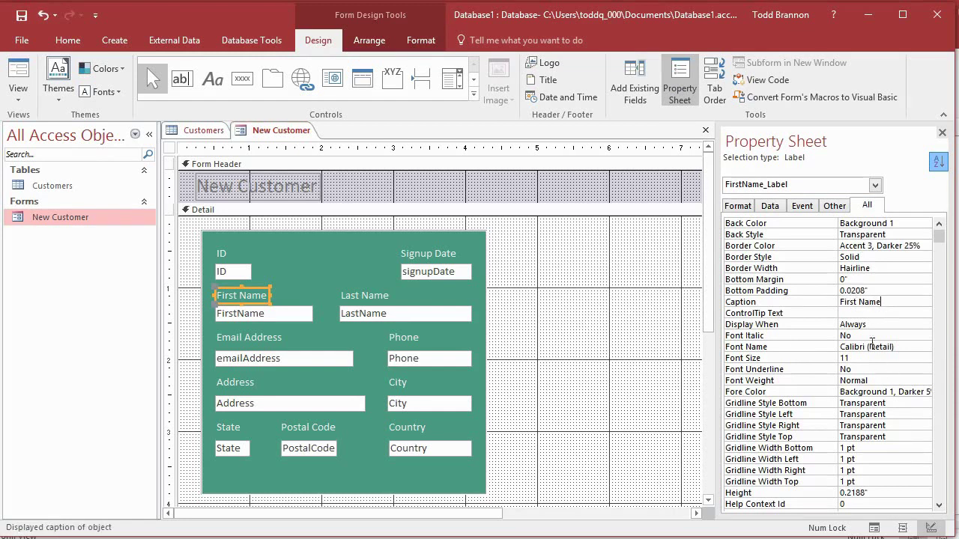
pyautogui.click(859, 301)
pyautogui.press('BackSpace')
pyautogui.click(868, 314)
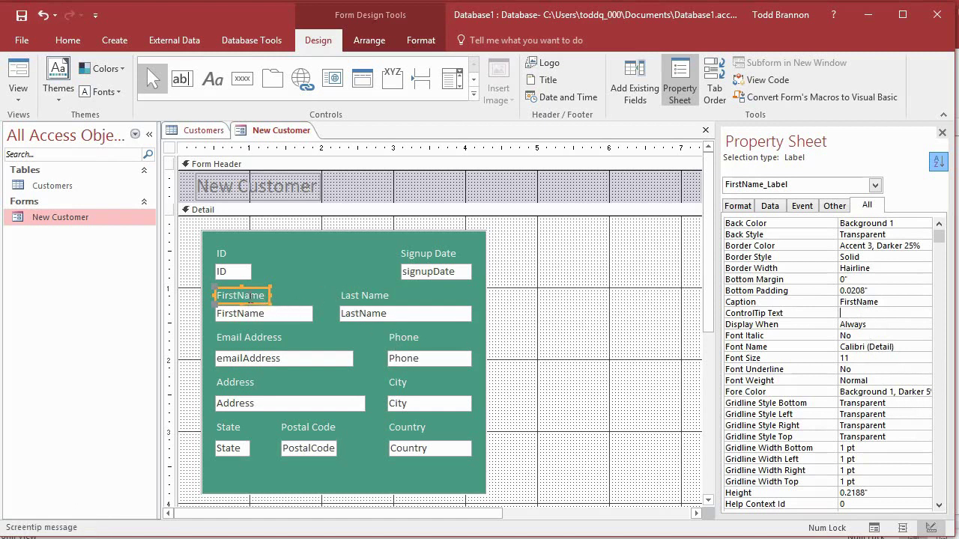
pyautogui.click(346, 298)
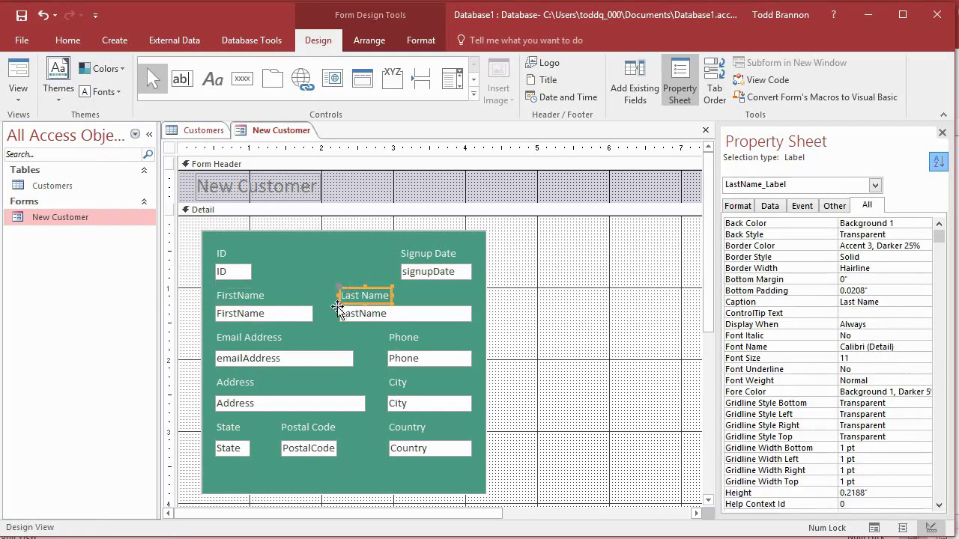
pyautogui.click(248, 292)
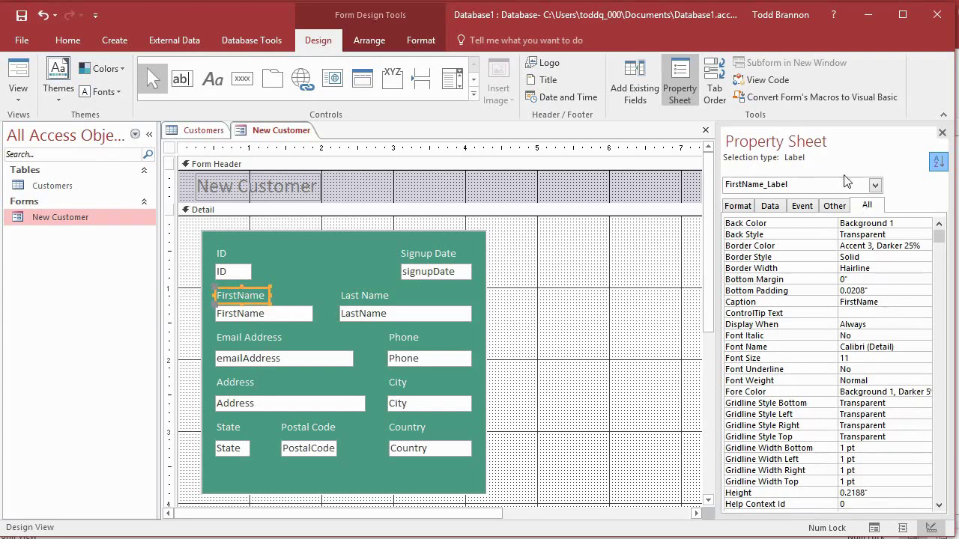
pyautogui.click(858, 302)
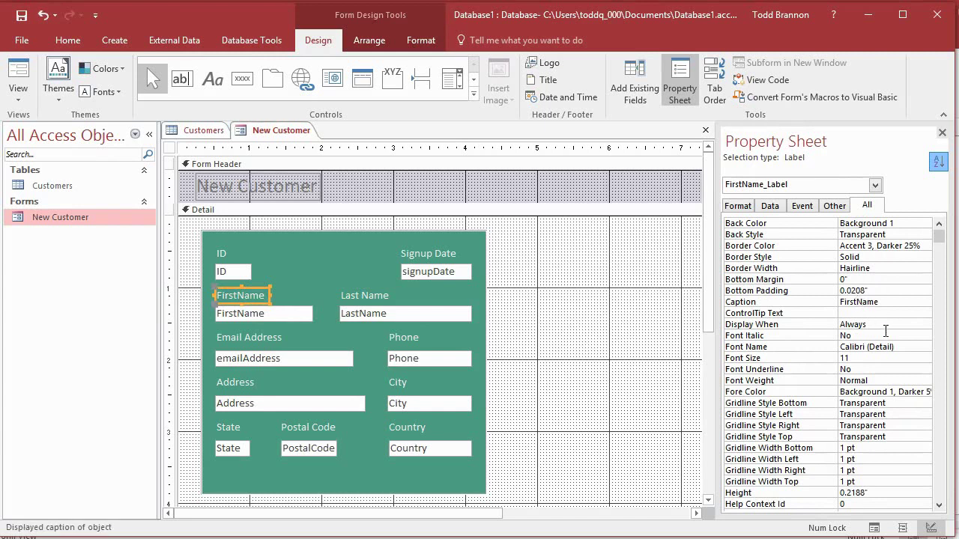
# Commit the Caption value 'First Name' with its space put back.
pyautogui.press('Return')
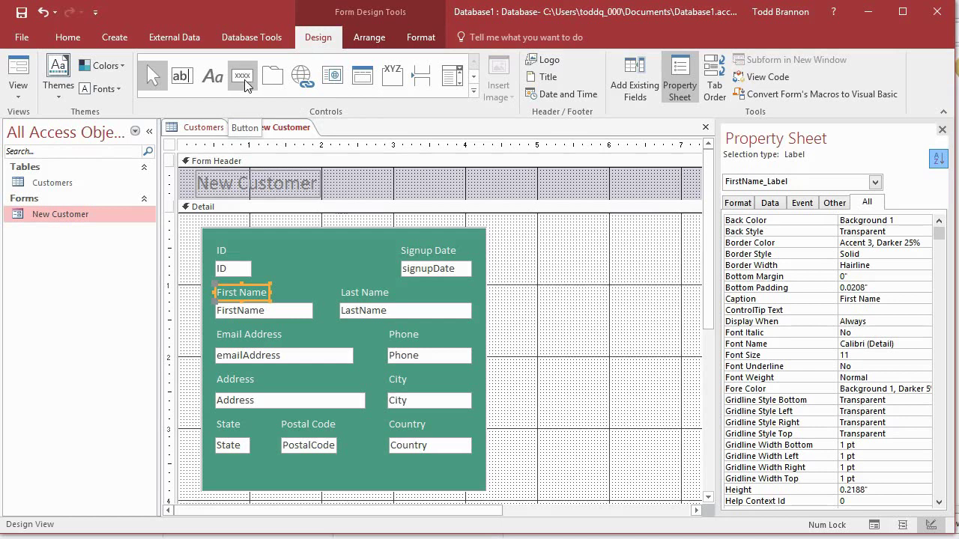
# Draw a command button in the Form Header, launching the Command Button Wizard.
pyautogui.click(243, 77)
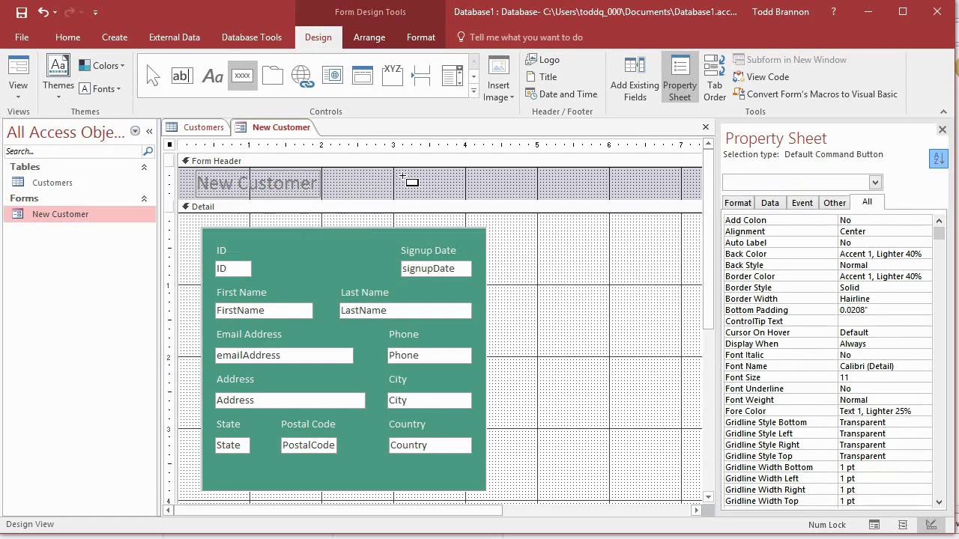
pyautogui.moveTo(402, 178); pyautogui.dragTo(463, 193)
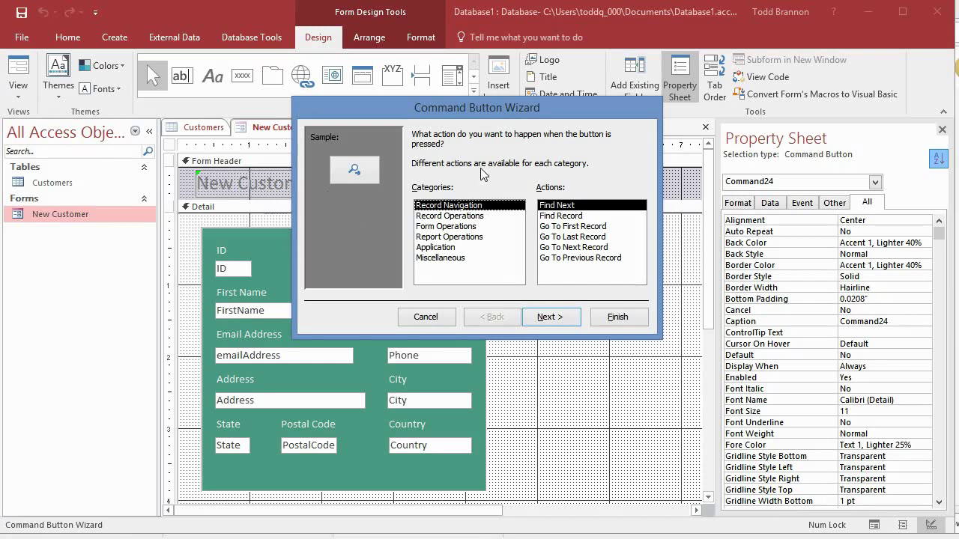
# Set the button's action to Form Operations > Close Form.
pyautogui.click(466, 227)
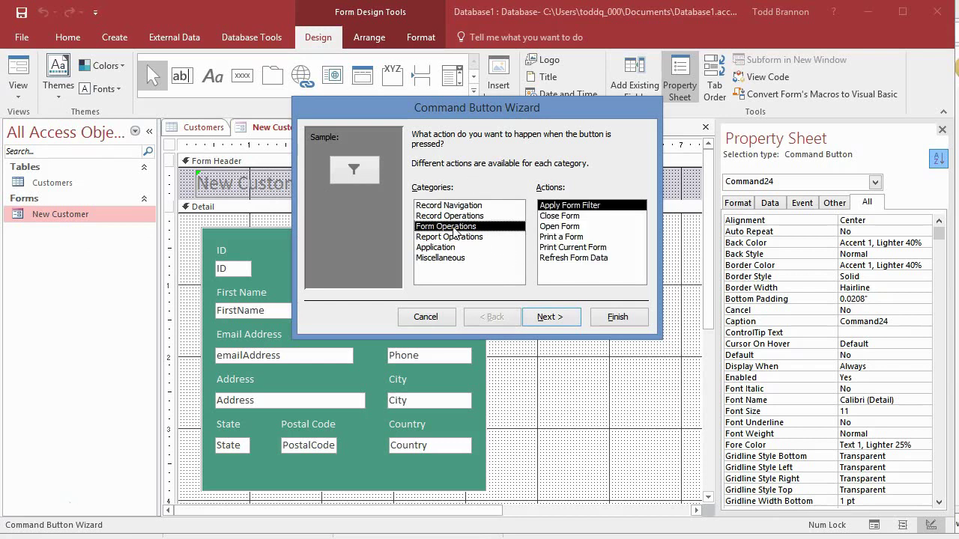
pyautogui.click(569, 216)
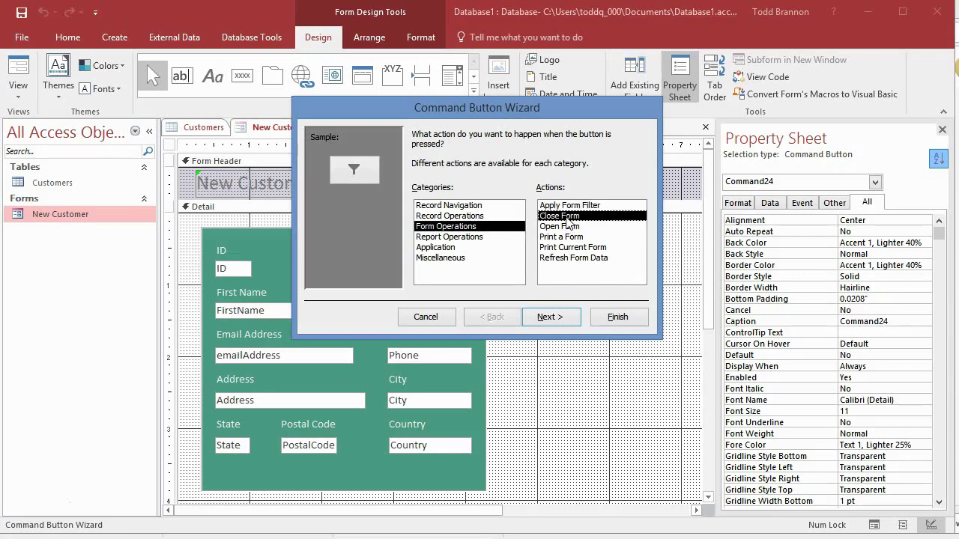
pyautogui.click(562, 319)
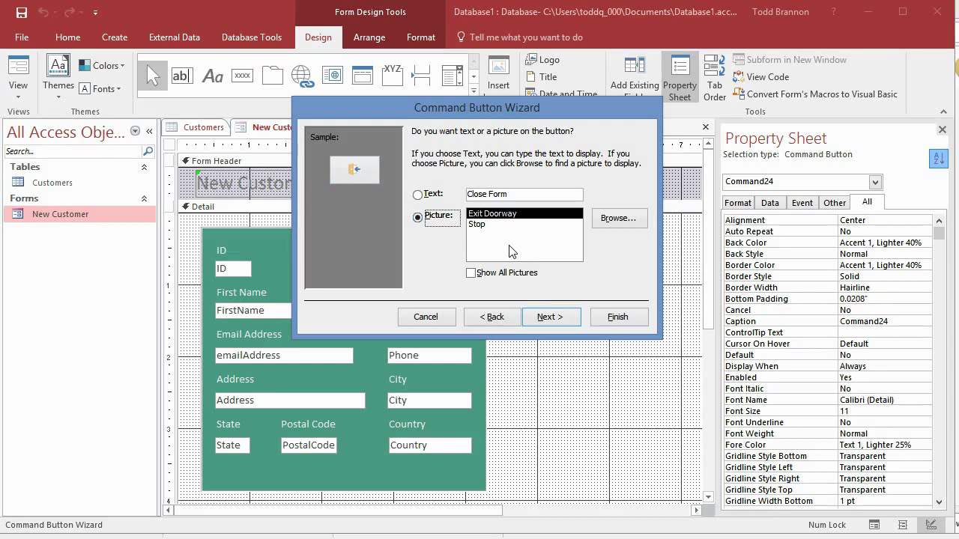
# Give the button the text 'Close' and name it NewCustomerCloseBtn.
pyautogui.click(422, 195)
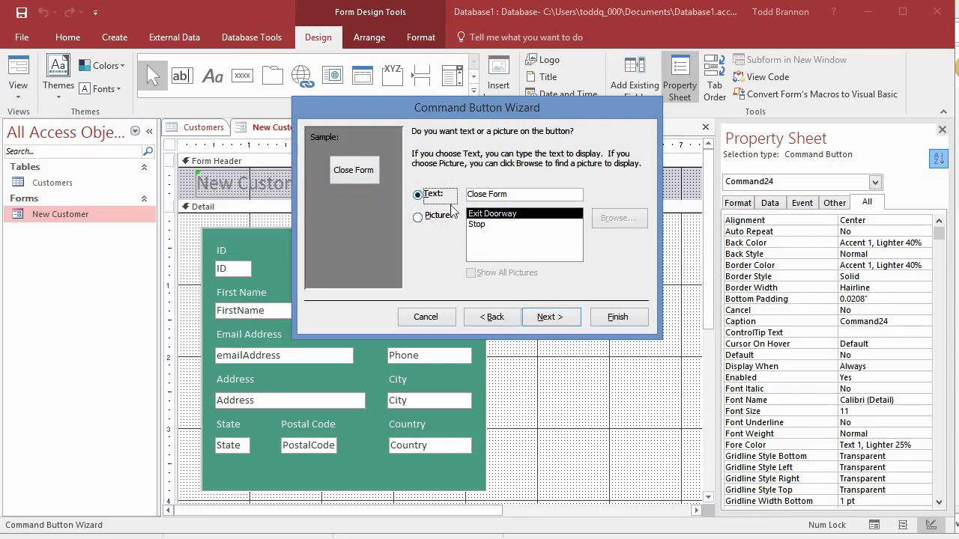
pyautogui.moveTo(514, 194); pyautogui.dragTo(489, 193)
pyautogui.press('BackSpace')
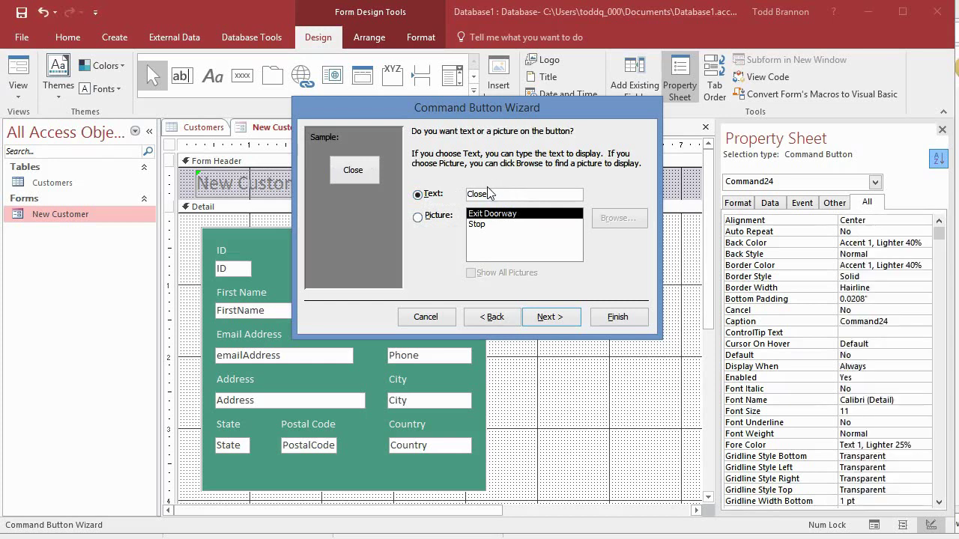
pyautogui.press('BackSpace')
pyautogui.write('e')
pyautogui.click(562, 318)
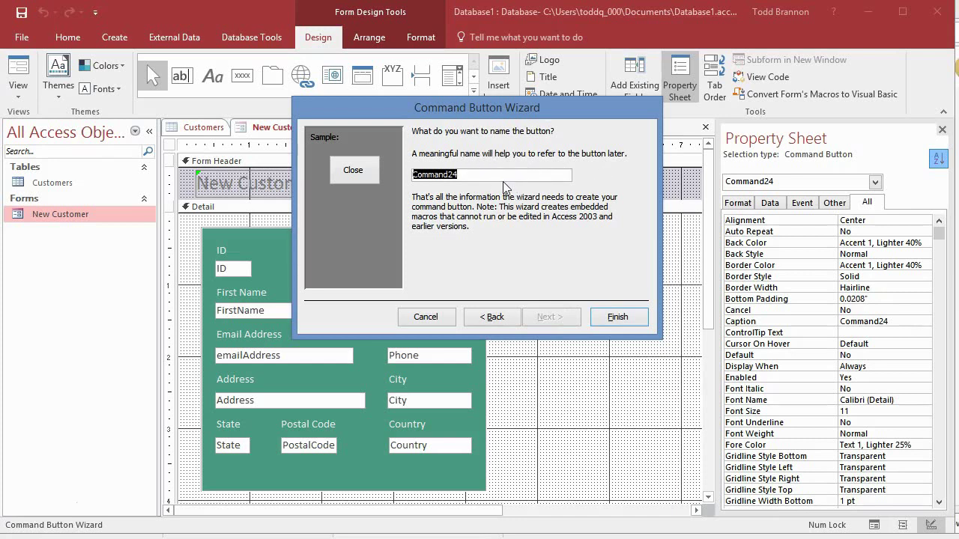
pyautogui.write('NewCustomerC')
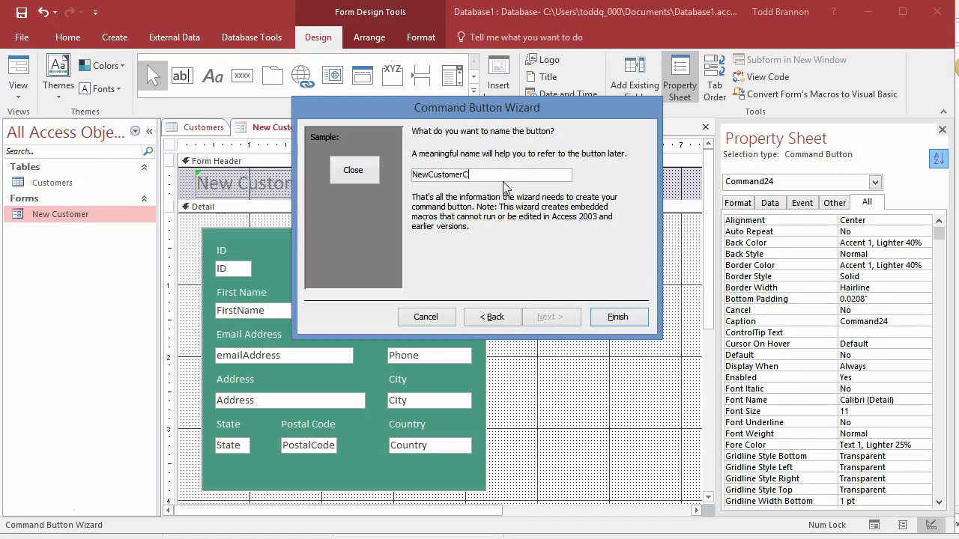
pyautogui.write('loseBtn')
pyautogui.click(628, 322)
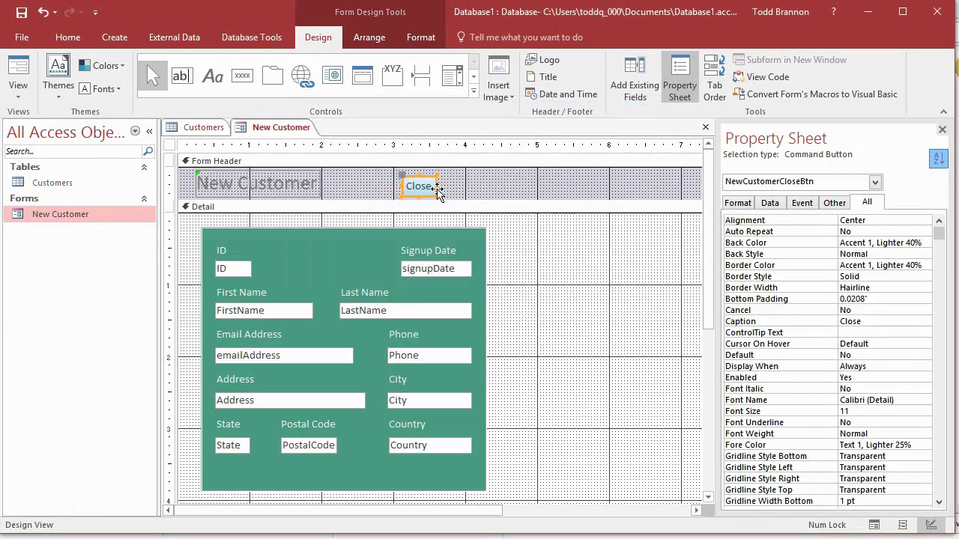
# Widen the Close button, move it right in the header, and nudge the title right.
pyautogui.moveTo(438, 186)
pyautogui.mouseDown()
pyautogui.moveTo(460, 187)
pyautogui.moveTo(430, 188)
pyautogui.mouseUp()
pyautogui.click(373, 258)
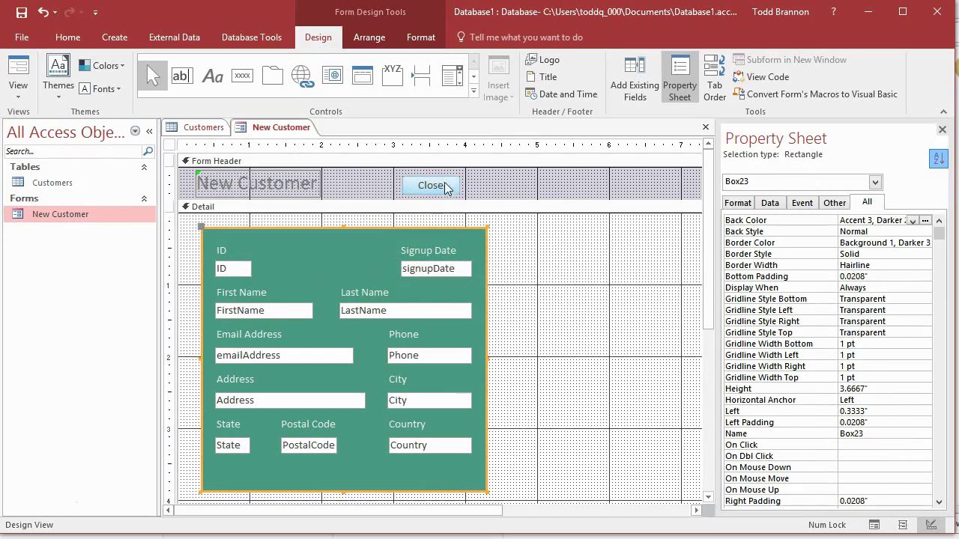
pyautogui.moveTo(449, 189); pyautogui.dragTo(461, 185)
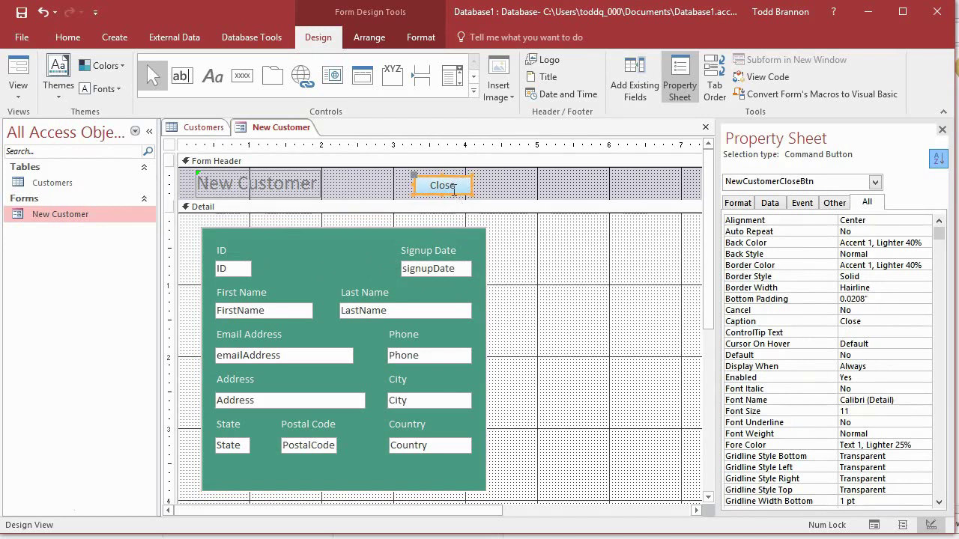
pyautogui.click(255, 185)
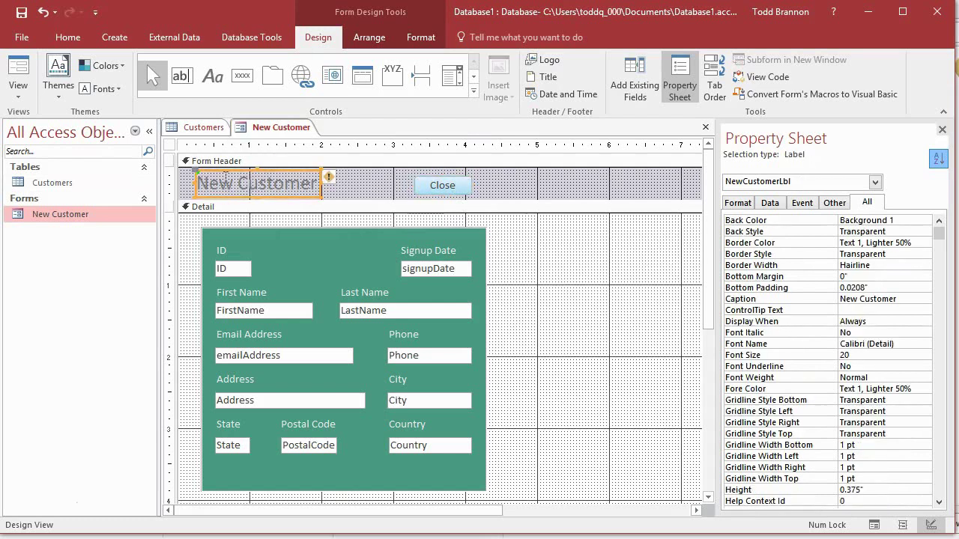
pyautogui.press('Right')
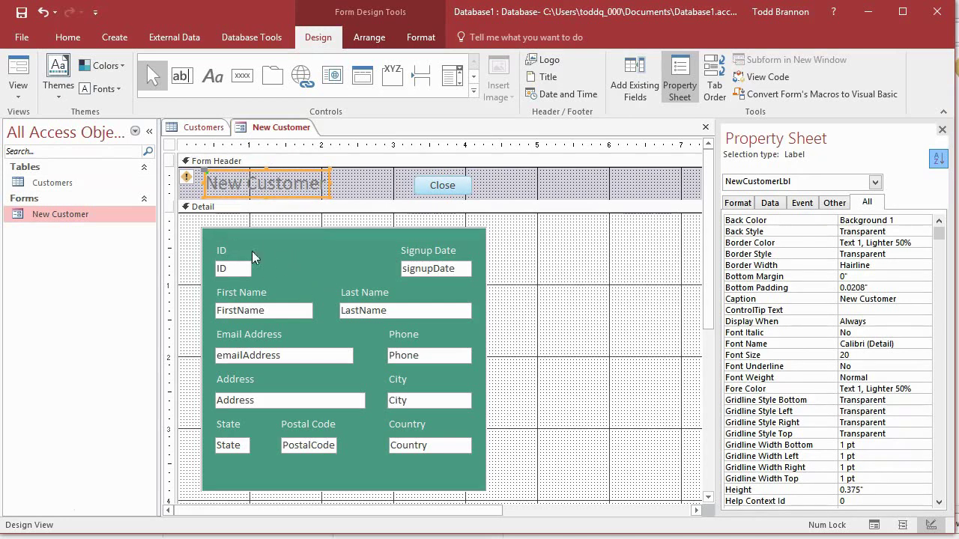
# Save the form, test that its Close button closes it, and reopen New Customer.
pyautogui.click(24, 69)
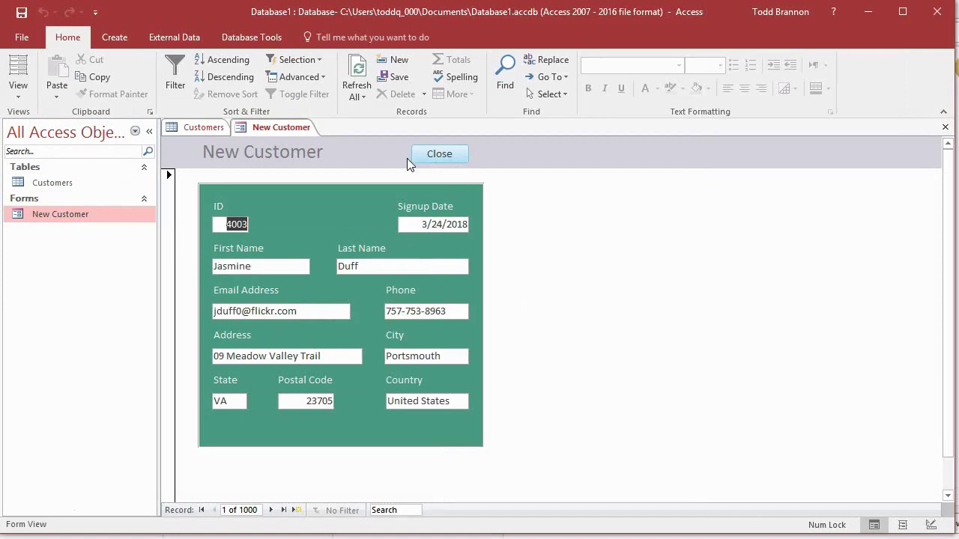
pyautogui.click(456, 155)
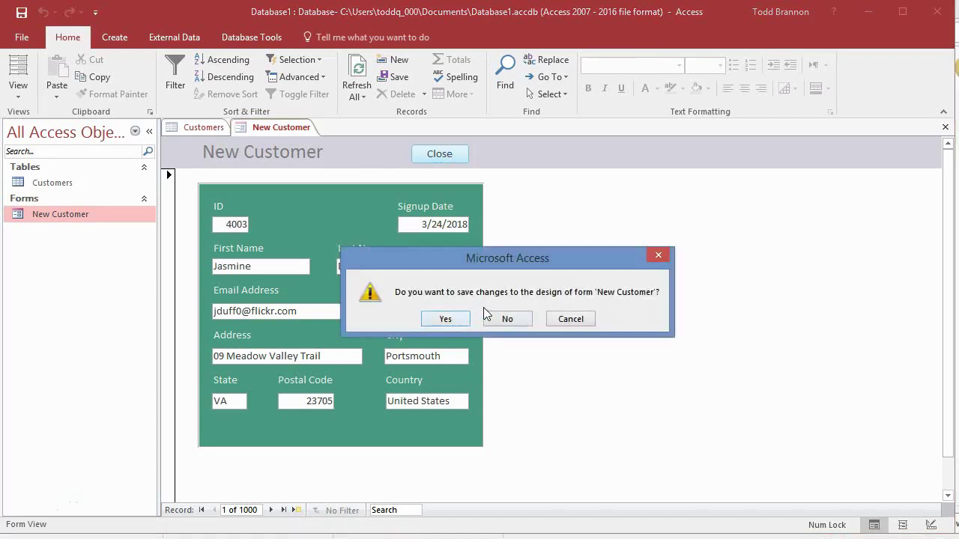
pyautogui.click(452, 319)
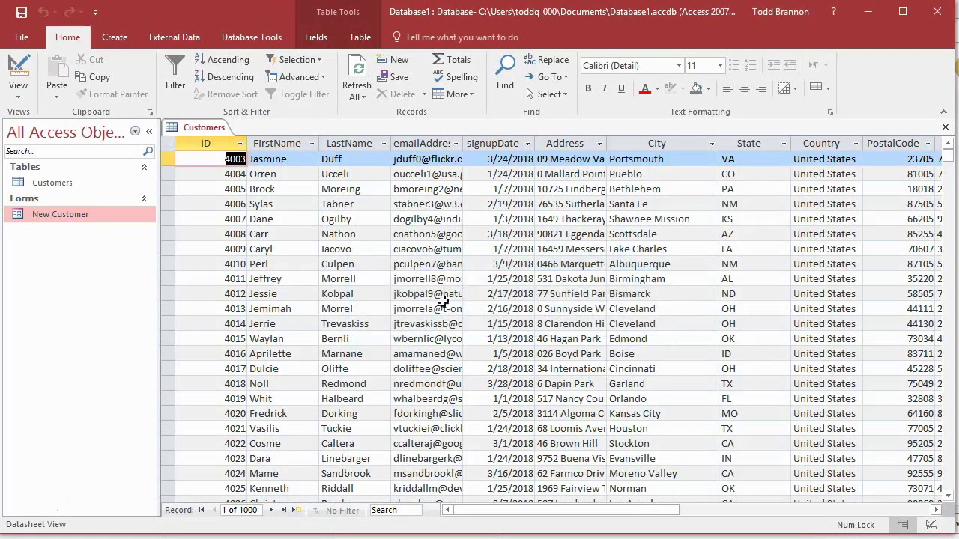
pyautogui.doubleClick(75, 216)
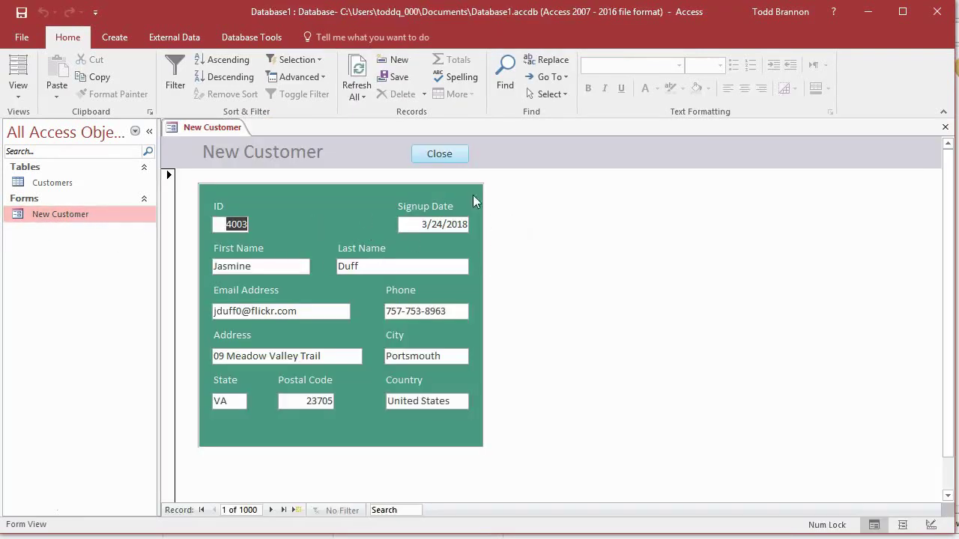
pyautogui.click(439, 154)
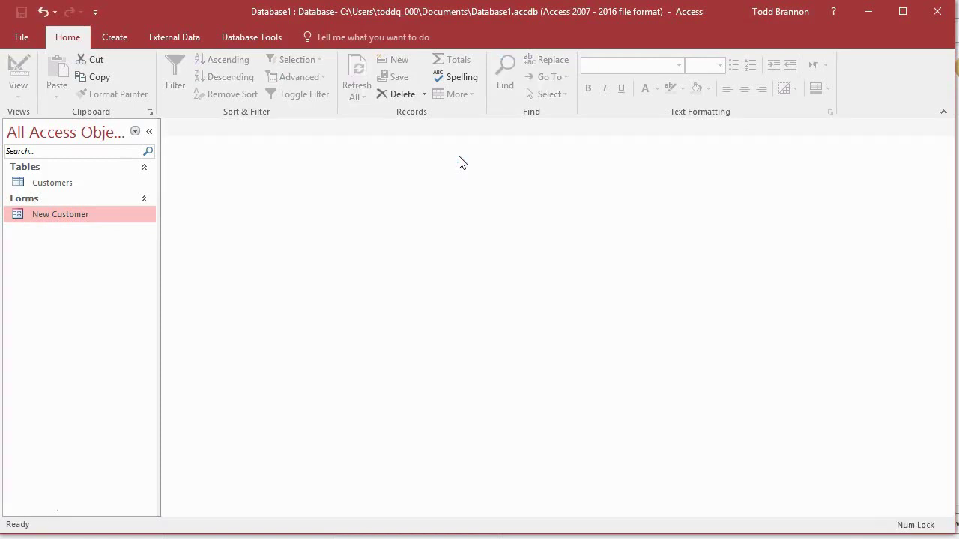
pyautogui.doubleClick(61, 213)
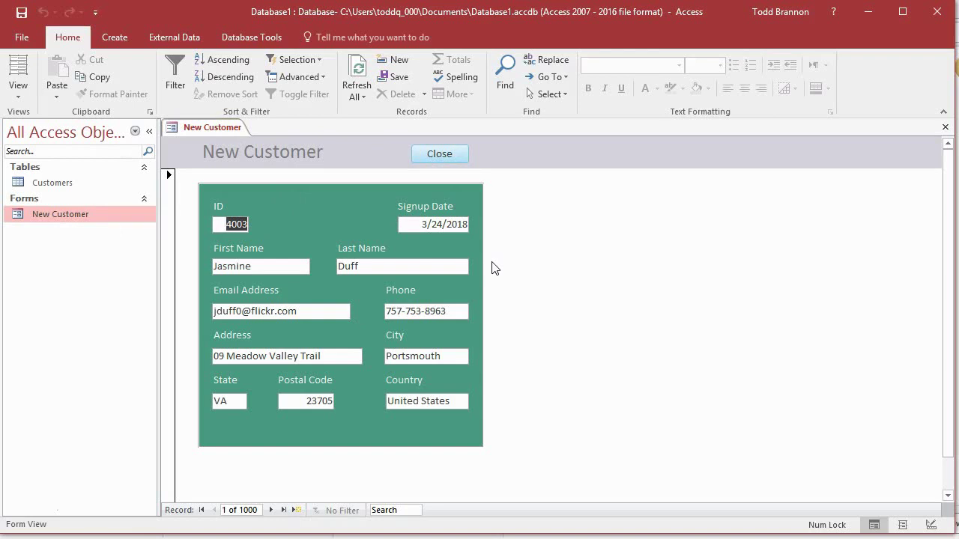
# In Design View, draw a button below Postal Code with action Record Operations > Add New Record.
pyautogui.click(21, 94)
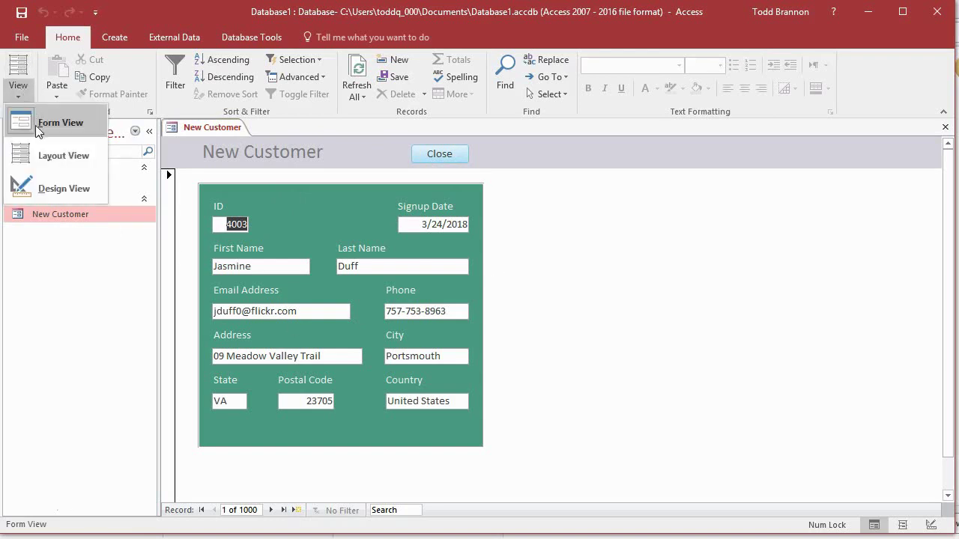
pyautogui.click(47, 186)
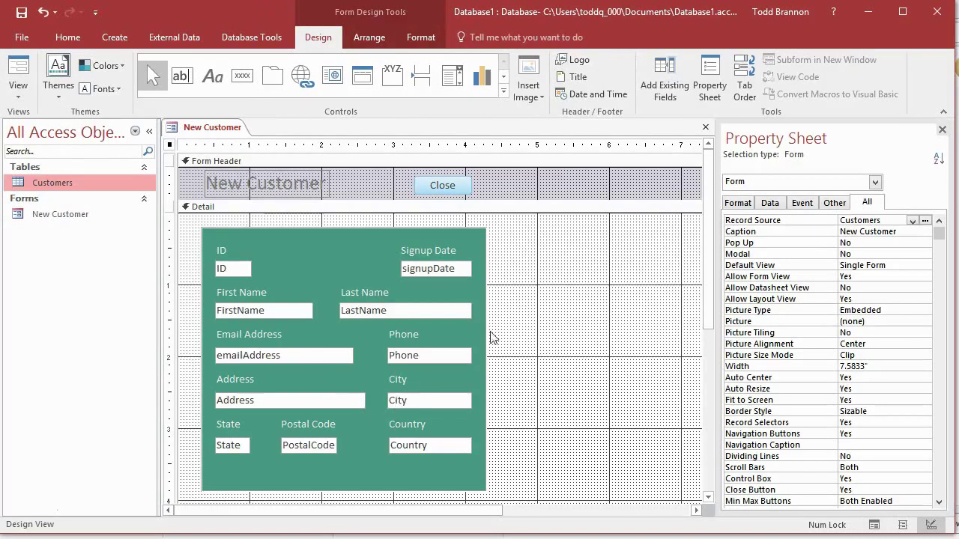
pyautogui.click(242, 76)
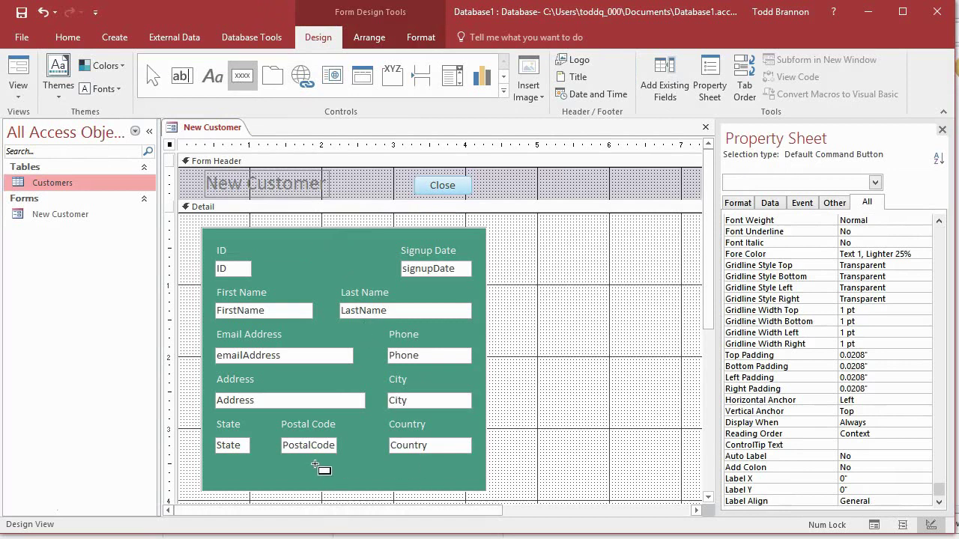
pyautogui.moveTo(315, 465); pyautogui.dragTo(376, 481)
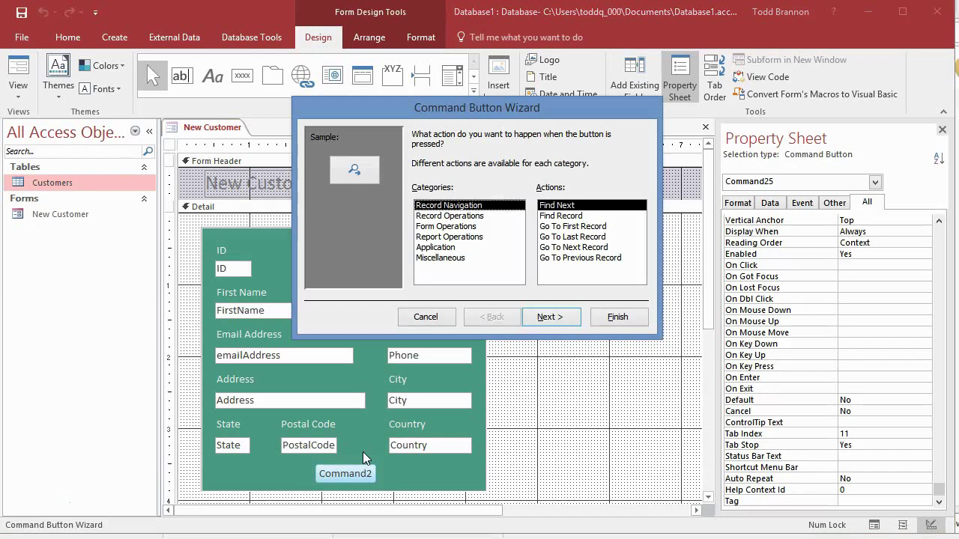
pyautogui.click(472, 227)
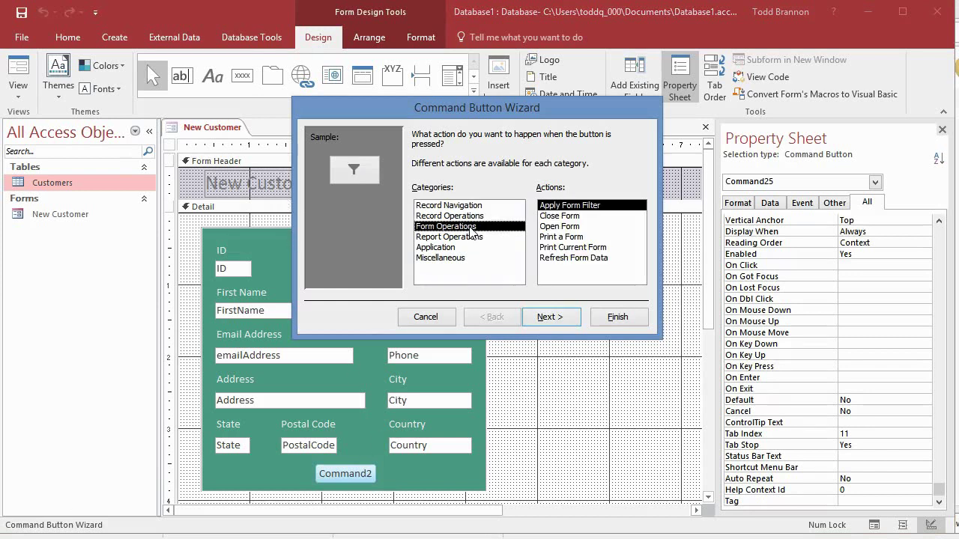
pyautogui.click(466, 217)
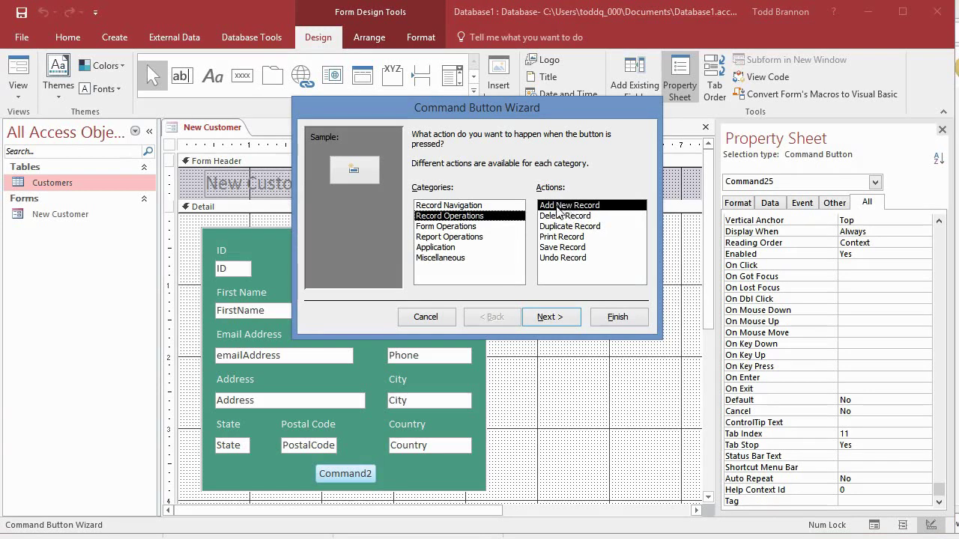
pyautogui.click(563, 324)
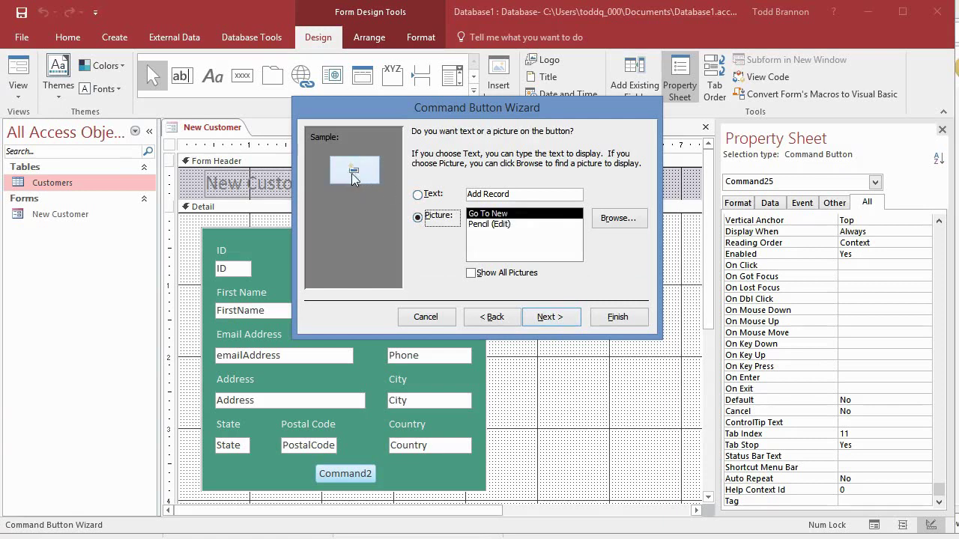
# Set the button's text to 'Save' and name it NewCustomerSaveBtn.
pyautogui.click(503, 225)
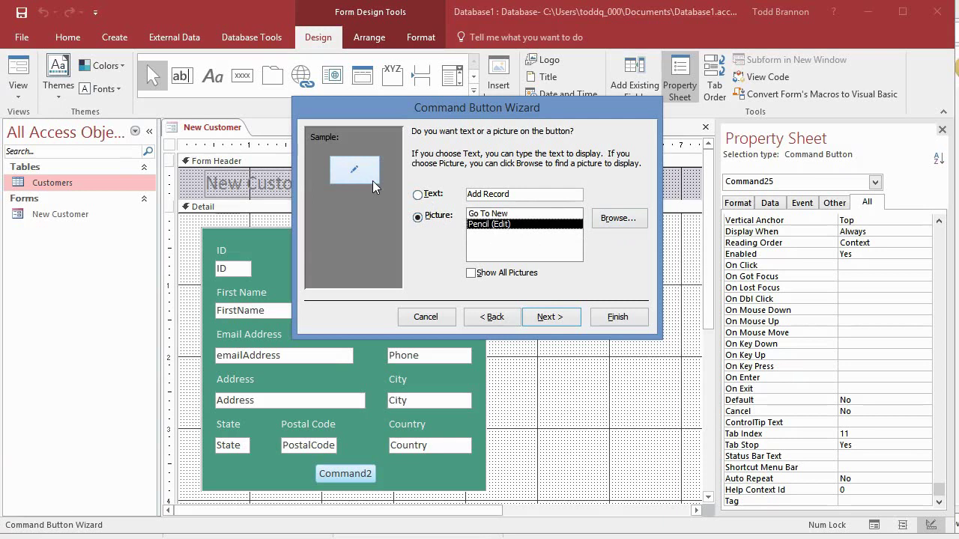
pyautogui.click(471, 272)
pyautogui.click(419, 195)
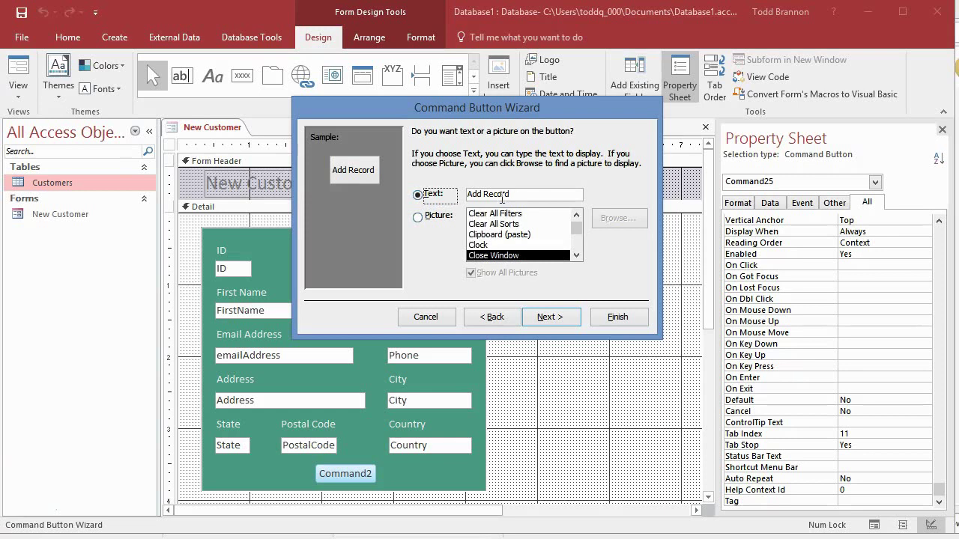
pyautogui.moveTo(512, 194); pyautogui.dragTo(422, 186)
pyautogui.write('Save')
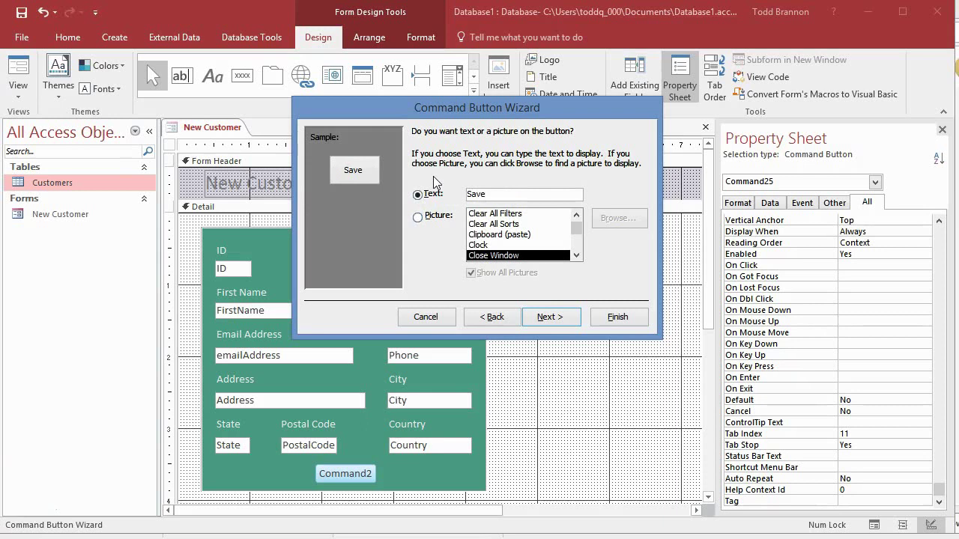
pyautogui.click(549, 317)
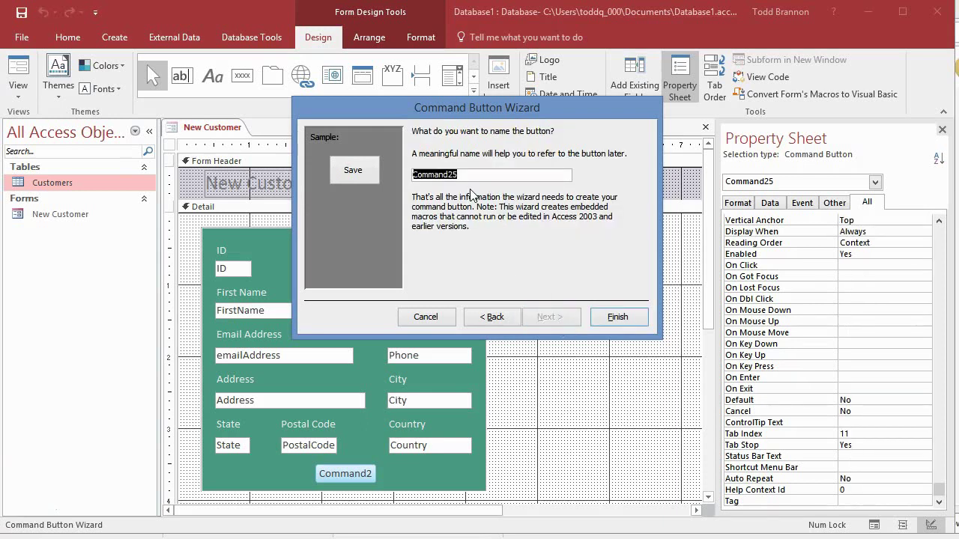
pyautogui.write('NewCustomerSaveB')
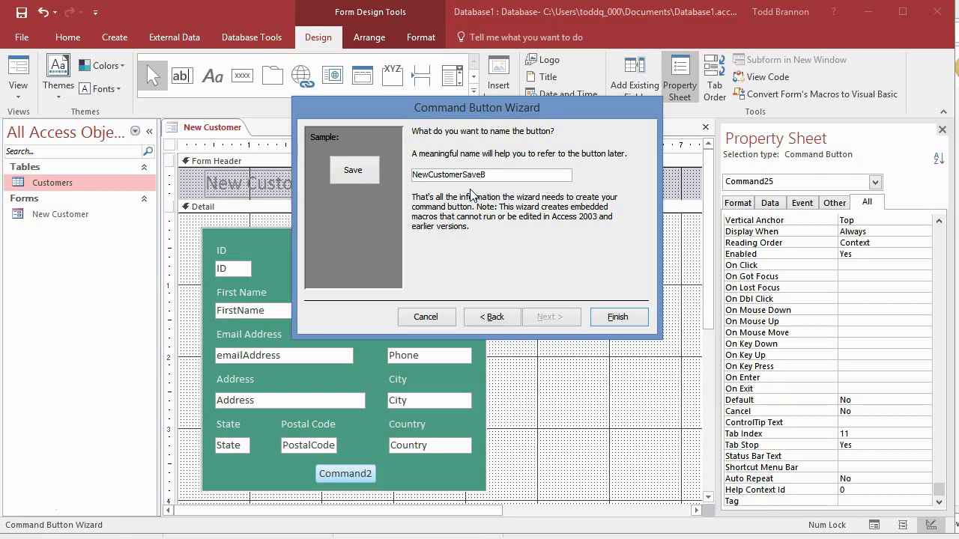
pyautogui.write('tn')
# Finish the Save button, widen and reposition it under the fields, then preview Form View.
pyautogui.click(617, 316)
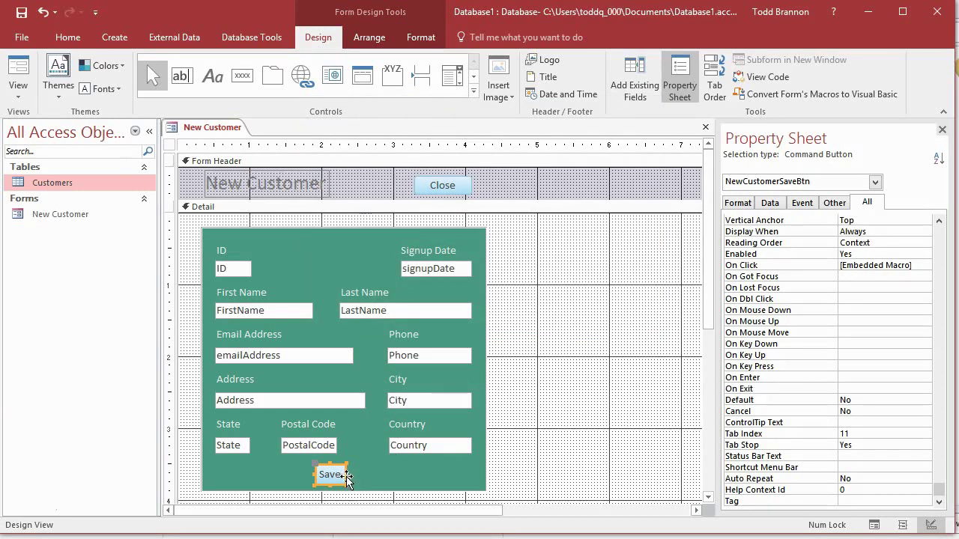
pyautogui.moveTo(346, 475); pyautogui.dragTo(377, 477)
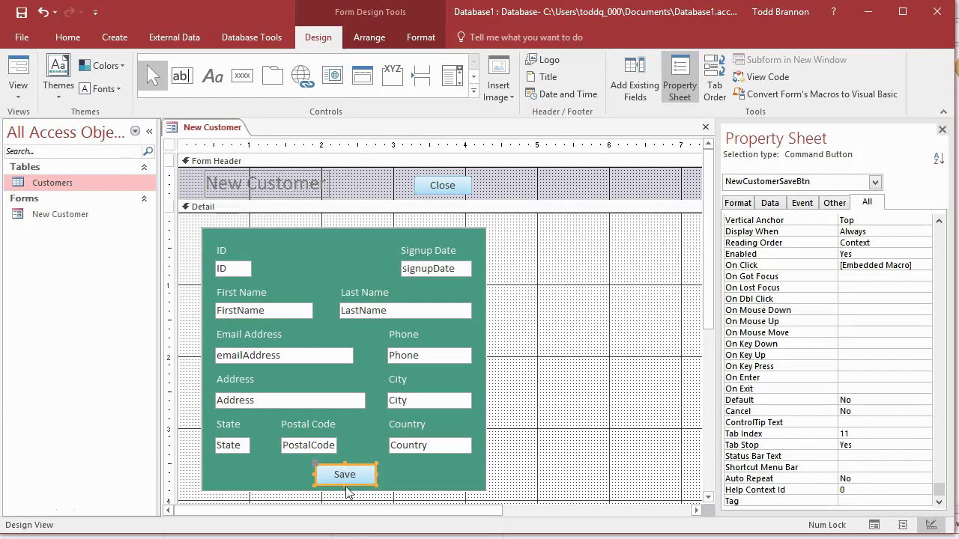
pyautogui.click(345, 483)
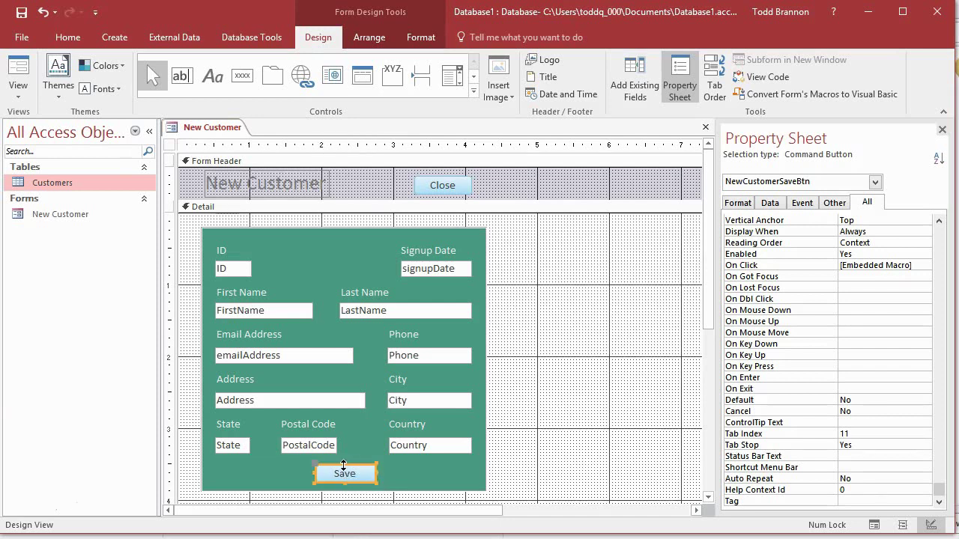
pyautogui.click(343, 465)
pyautogui.click(342, 471)
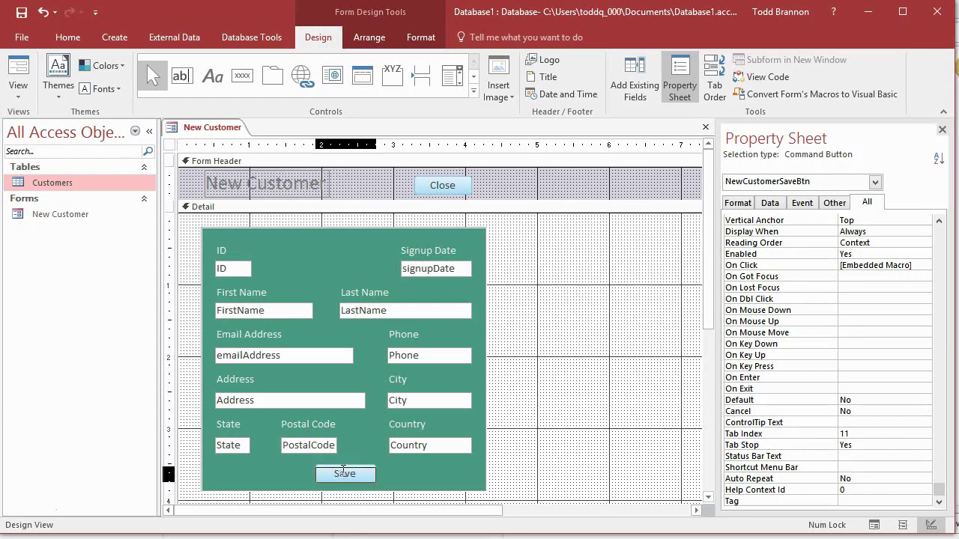
pyautogui.moveTo(343, 467); pyautogui.dragTo(344, 465)
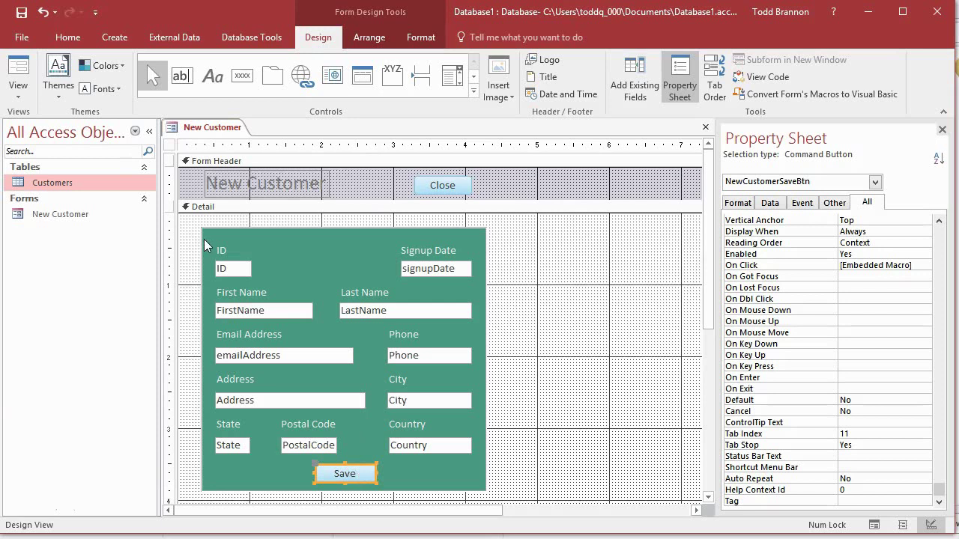
pyautogui.click(18, 75)
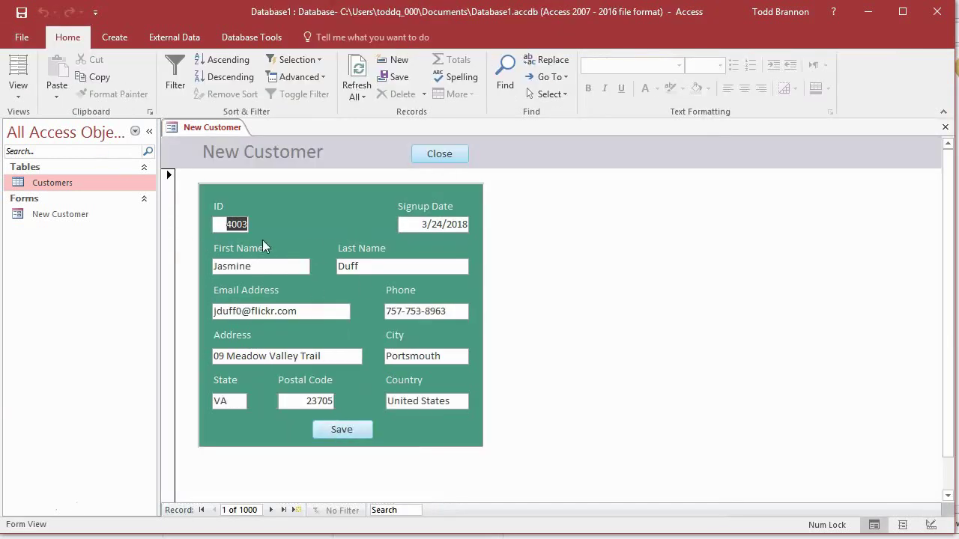
# Back in Design View, stretch the green background box taller, then undo the resize.
pyautogui.click(22, 90)
pyautogui.click(51, 185)
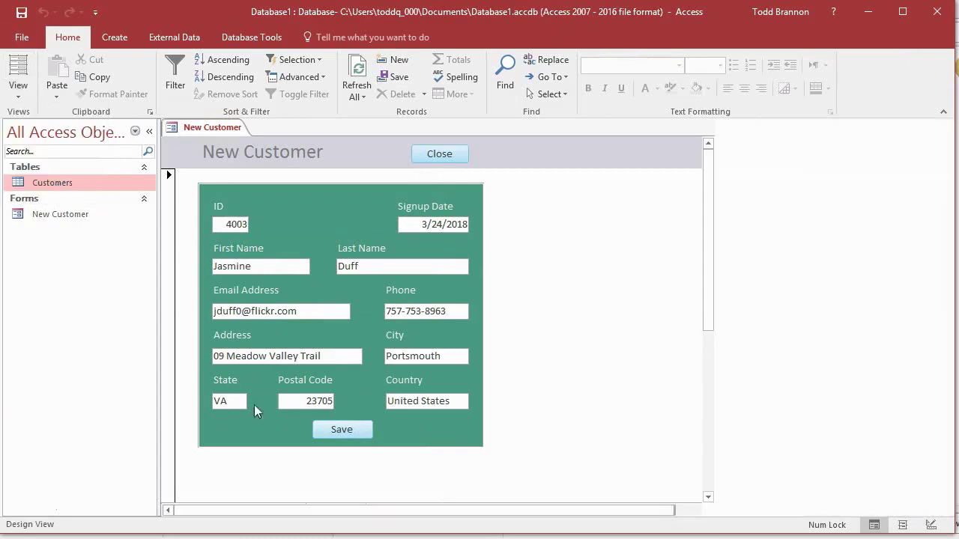
pyautogui.click(412, 486)
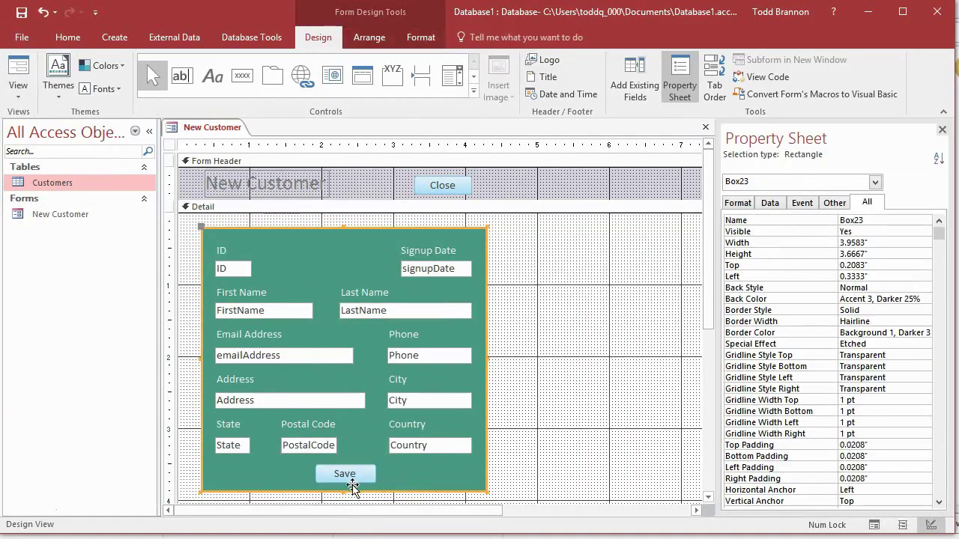
pyautogui.moveTo(344, 491); pyautogui.dragTo(350, 476)
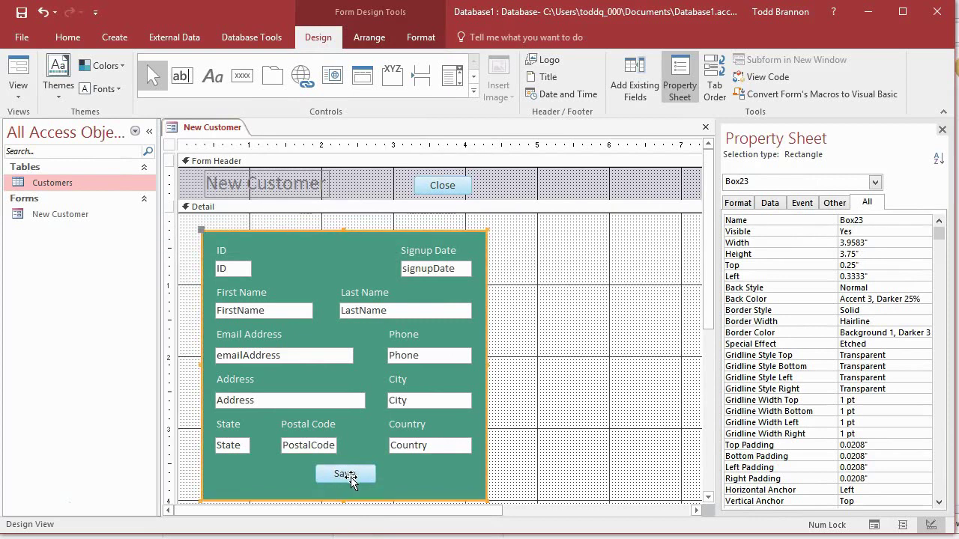
pyautogui.click(44, 12)
# Nudge the Save button down, check it in Form View, and return to Design View.
pyautogui.click(535, 490)
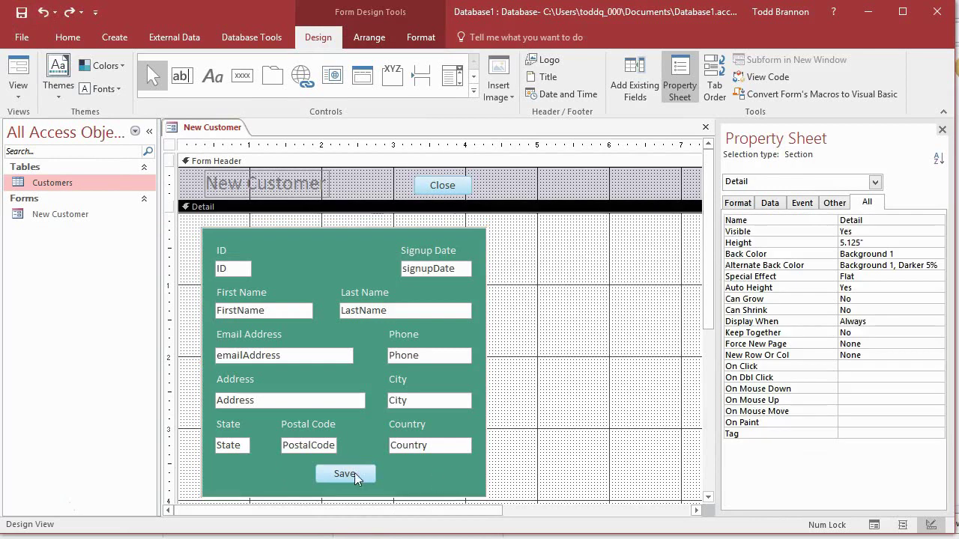
pyautogui.click(345, 476)
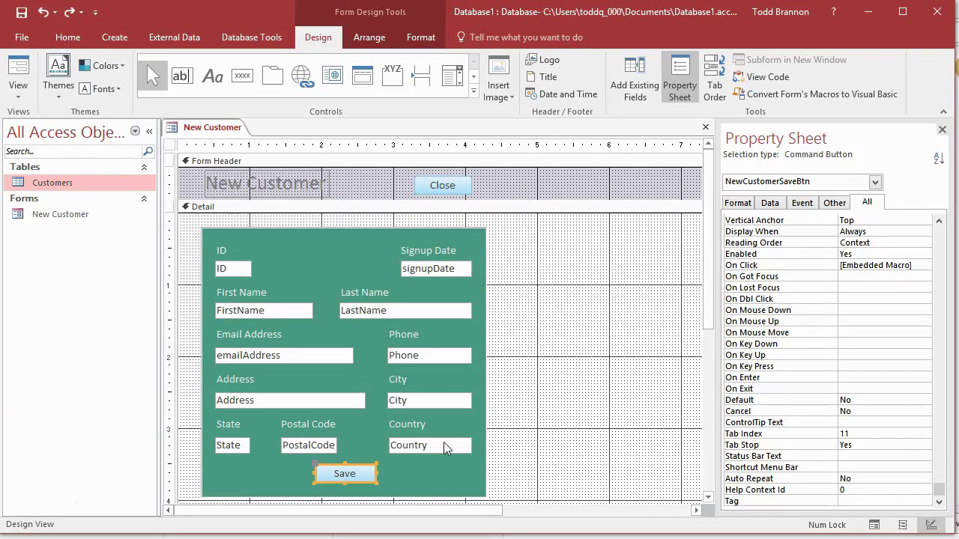
pyautogui.press('Down')
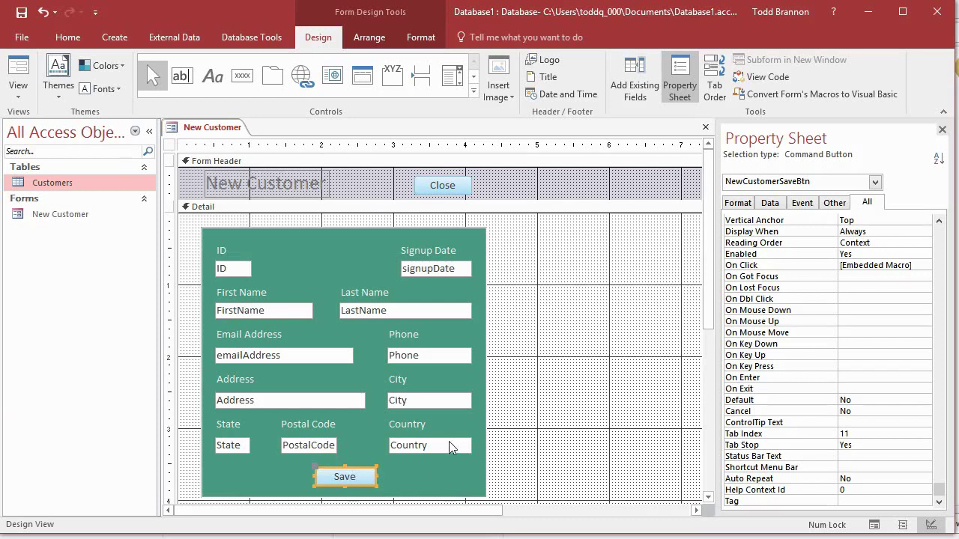
pyautogui.click(19, 66)
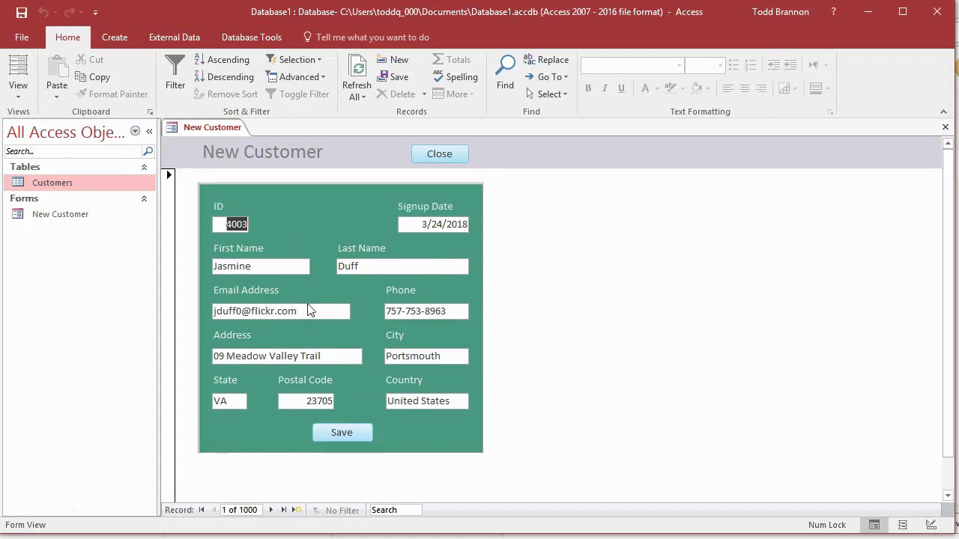
pyautogui.click(19, 97)
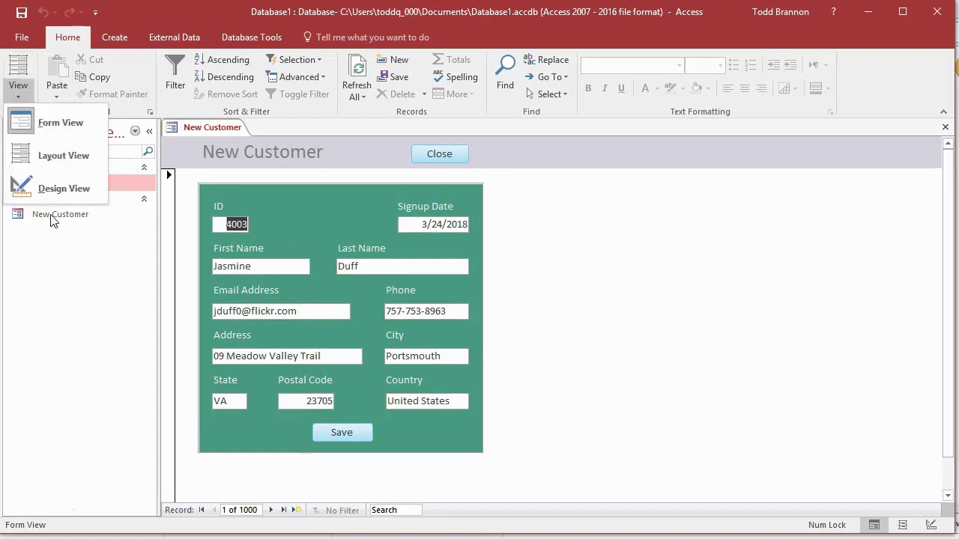
pyautogui.click(46, 188)
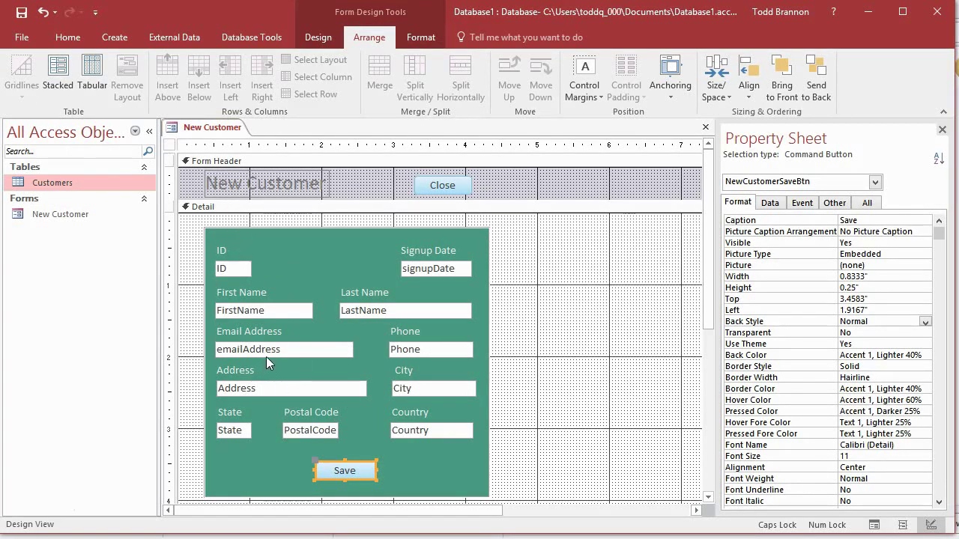
pyautogui.click(67, 38)
# Switch the New Customer form to Form View to display its Close and Save buttons.
pyautogui.click(34, 67)
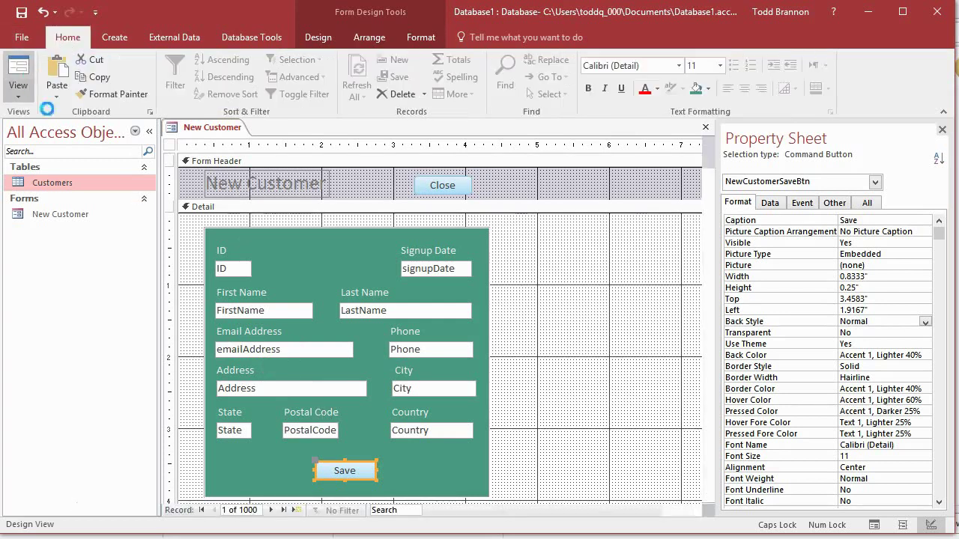